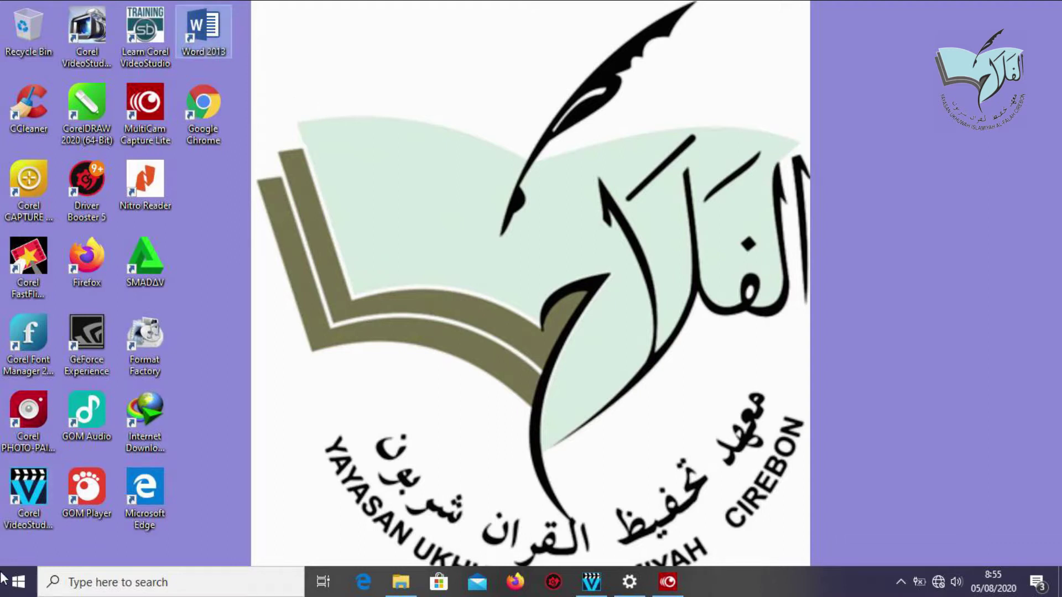
- Locate Word 2013 among the installed programs, inside the Microsoft Office 2013 group
click(4, 590)
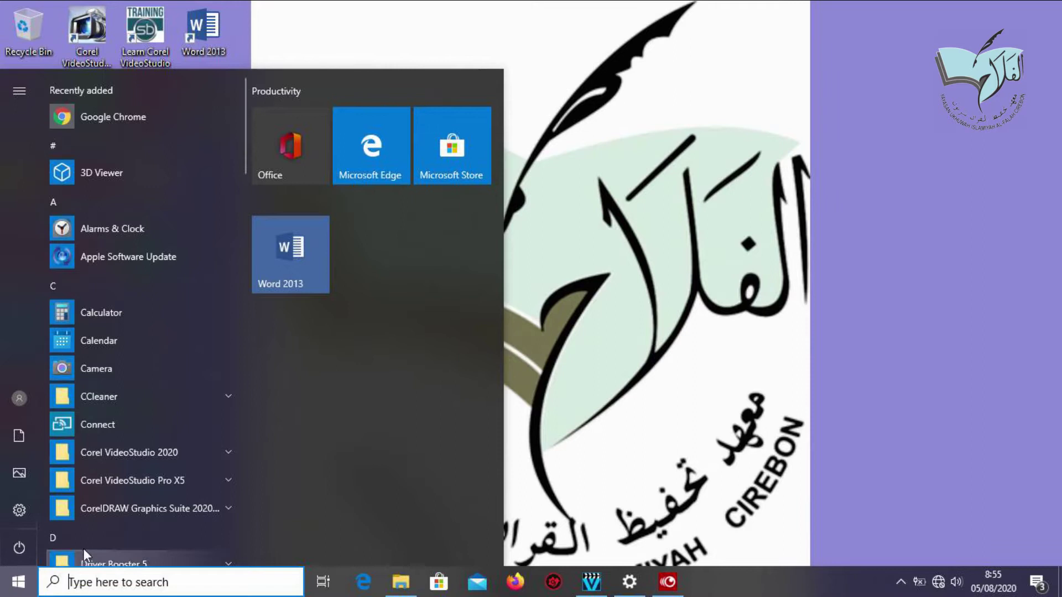
scroll(166, 452, down, 1)
scroll(166, 452, down, 8)
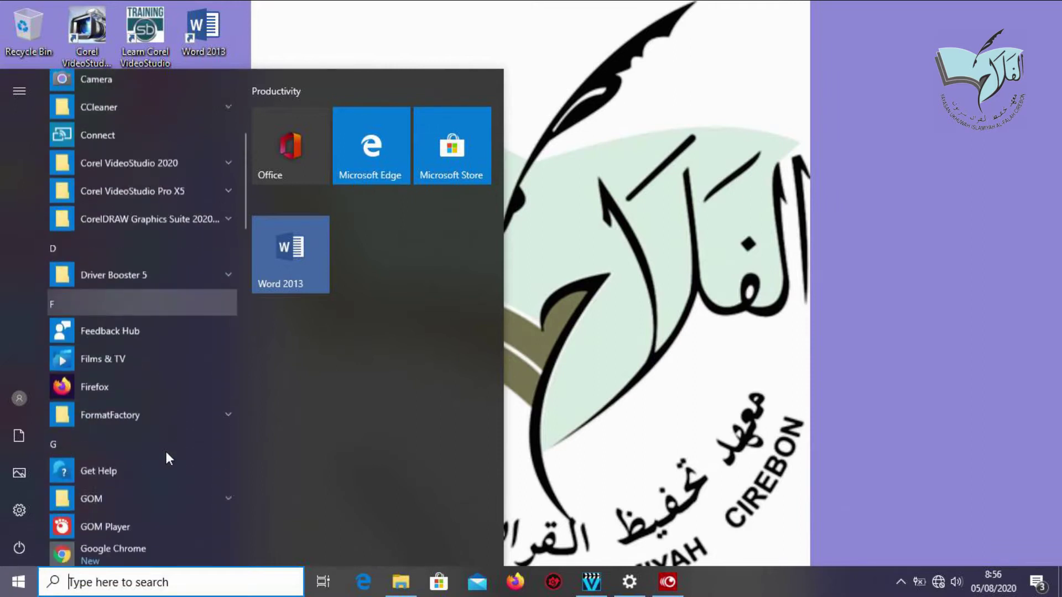
scroll(165, 451, down, 5)
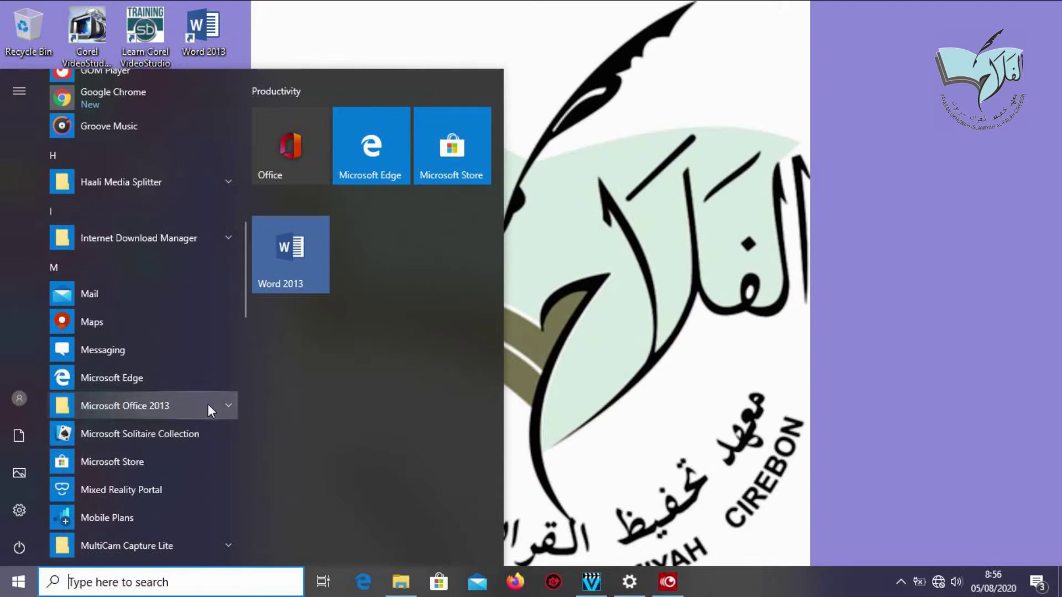
click(224, 406)
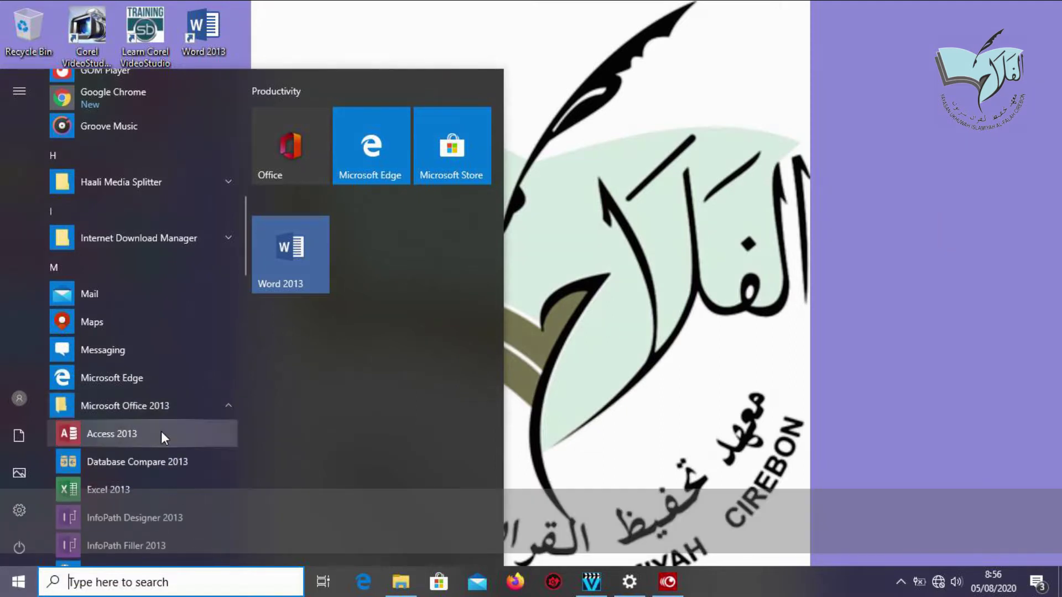
scroll(148, 453, down, 8)
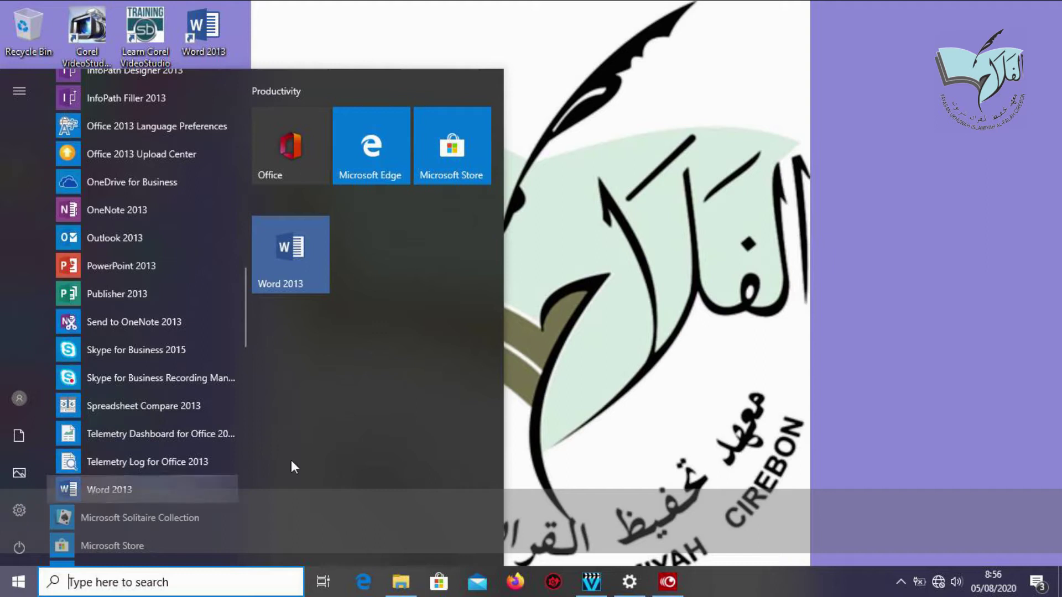
click(594, 316)
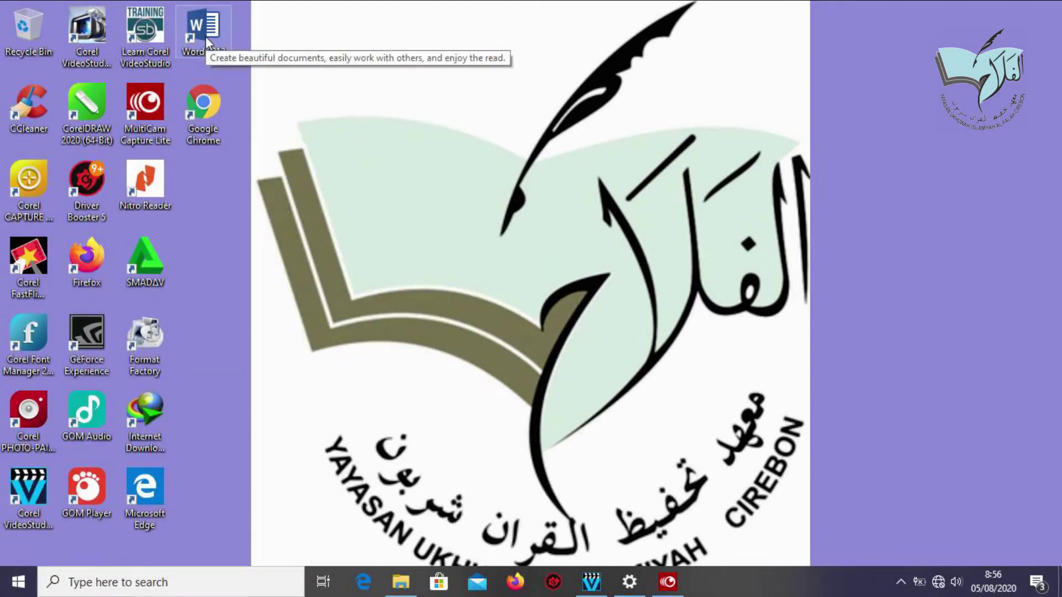
- Open Word 2013 and create a blank document
double_click(205, 35)
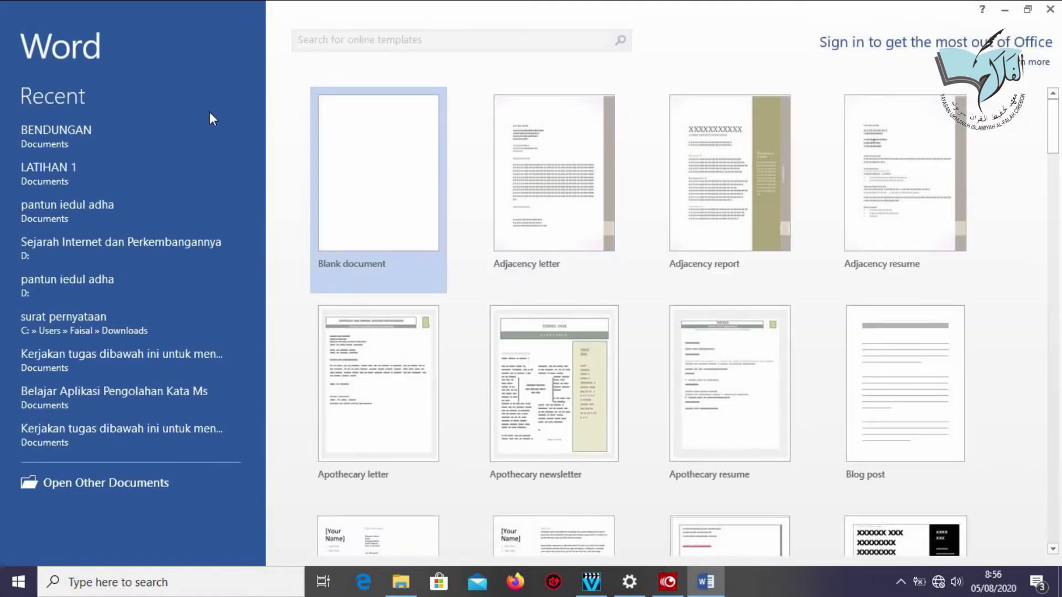
click(376, 190)
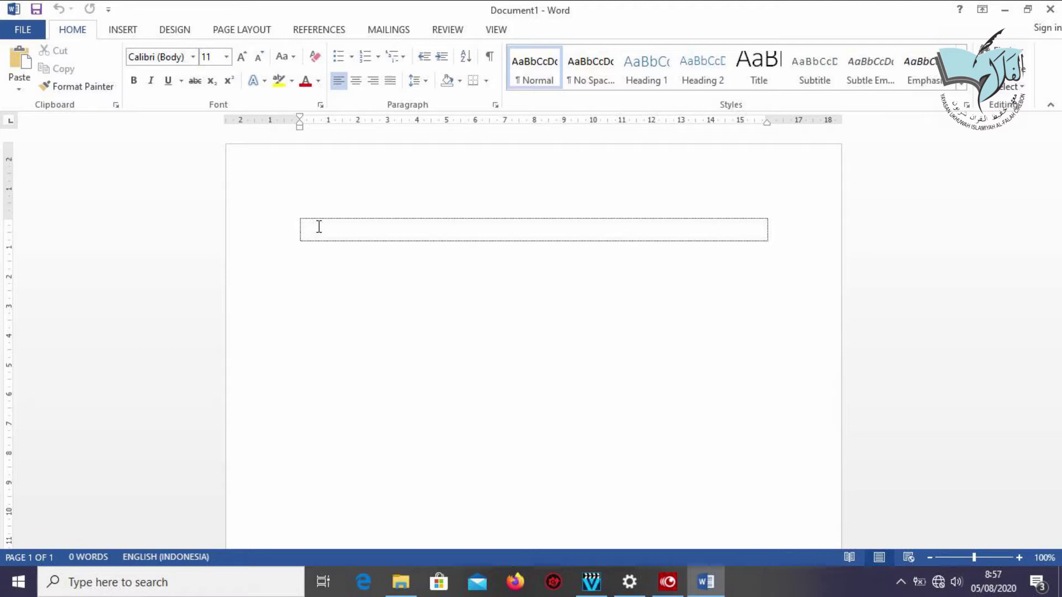
- Enter BELAJAR TEKNOLOGI INFORMASI as the first line of the document and start a new paragraph
text(BE)
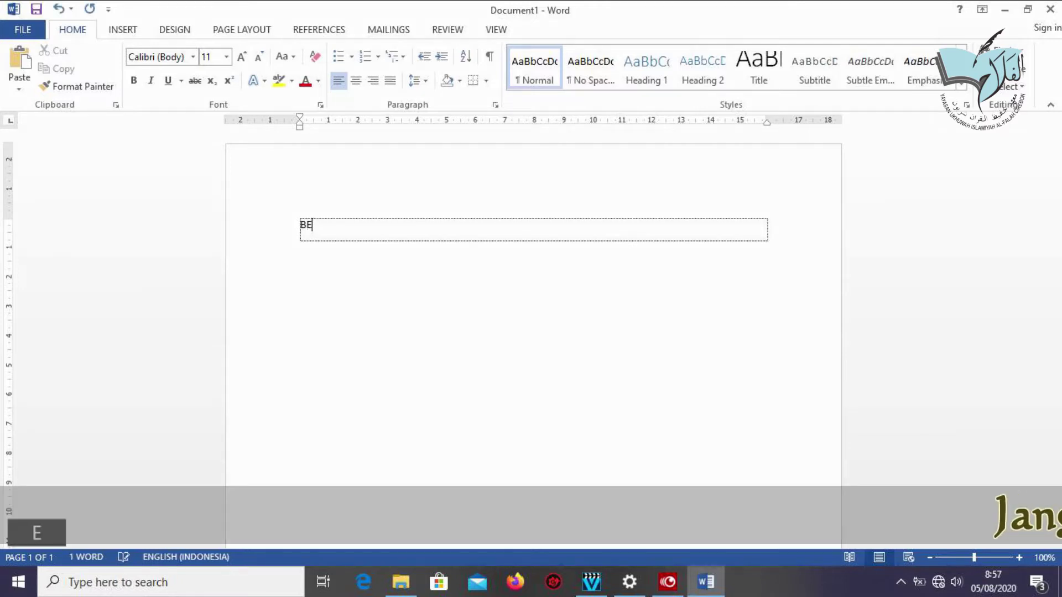
text(LAJAR)
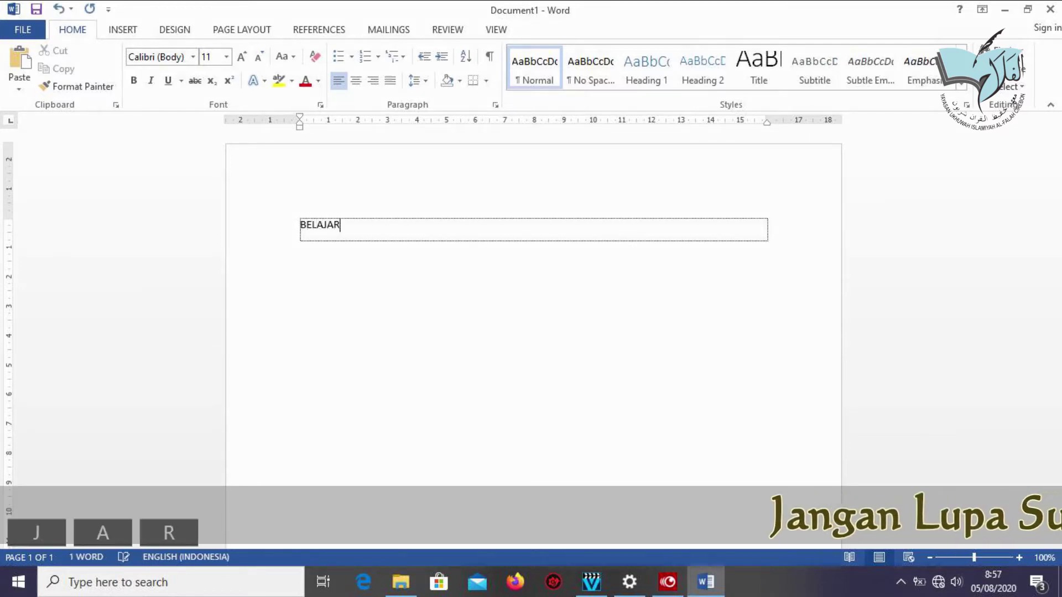
text( TEK)
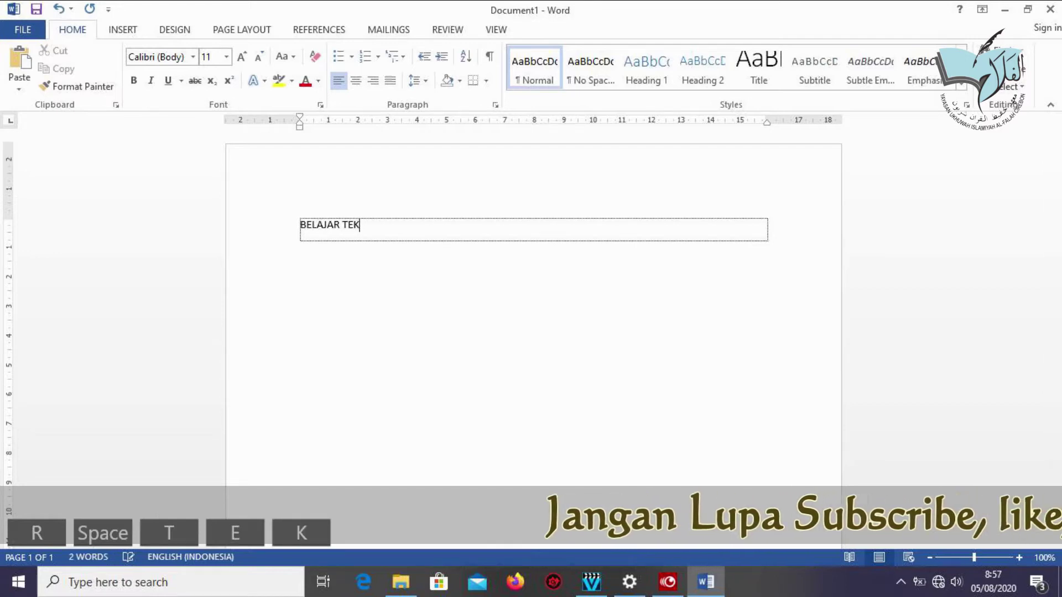
text(NOLOG)
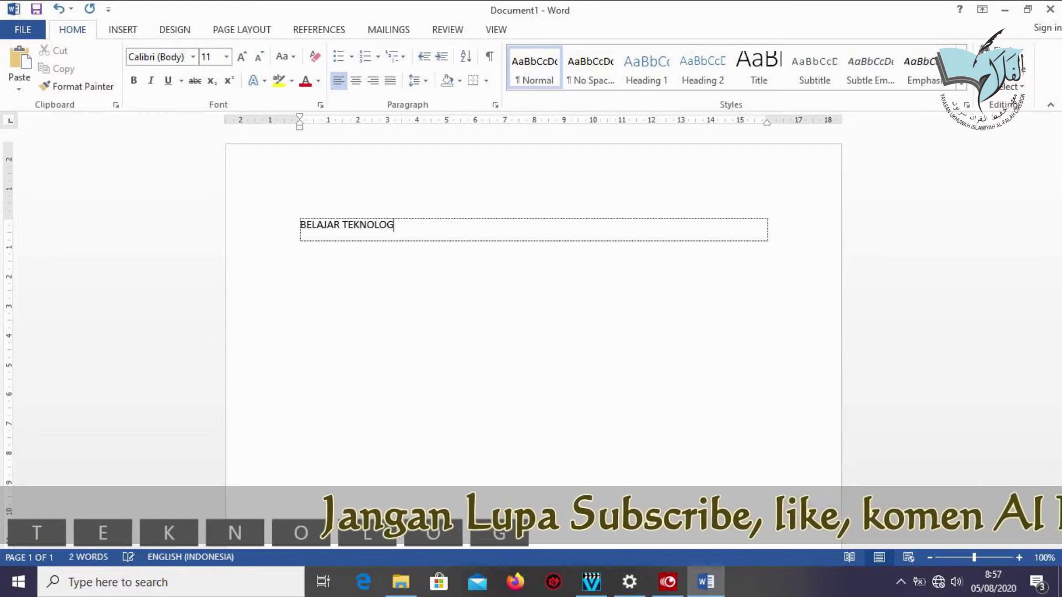
text(I )
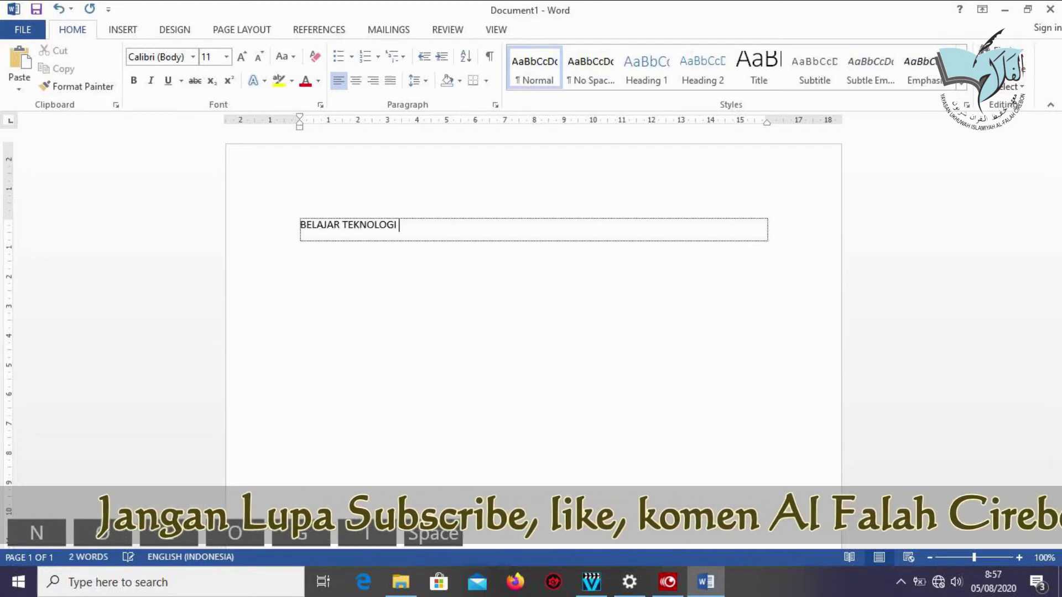
text(INFOR)
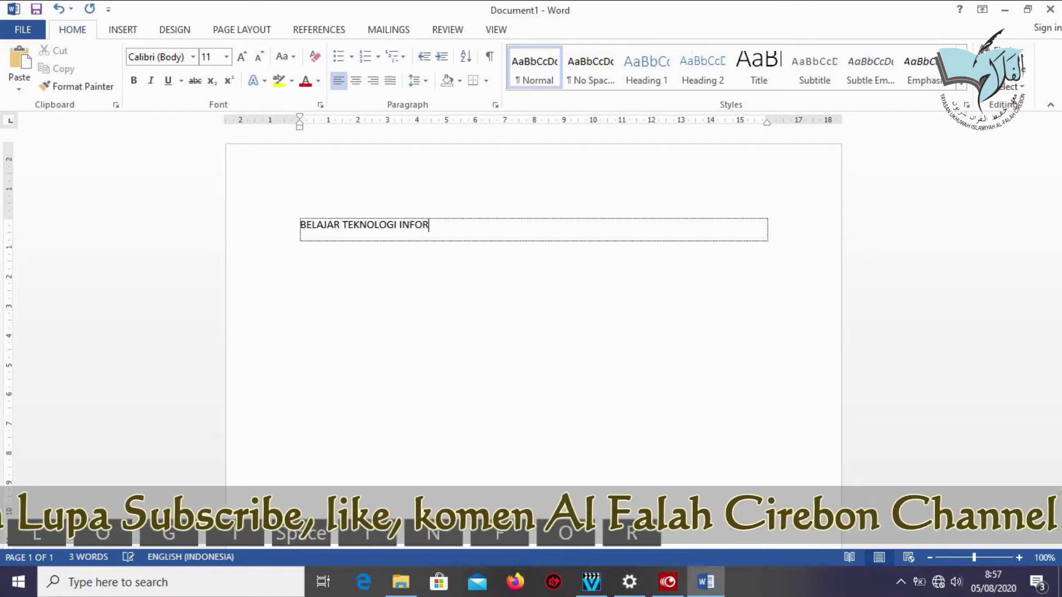
text(MASI)
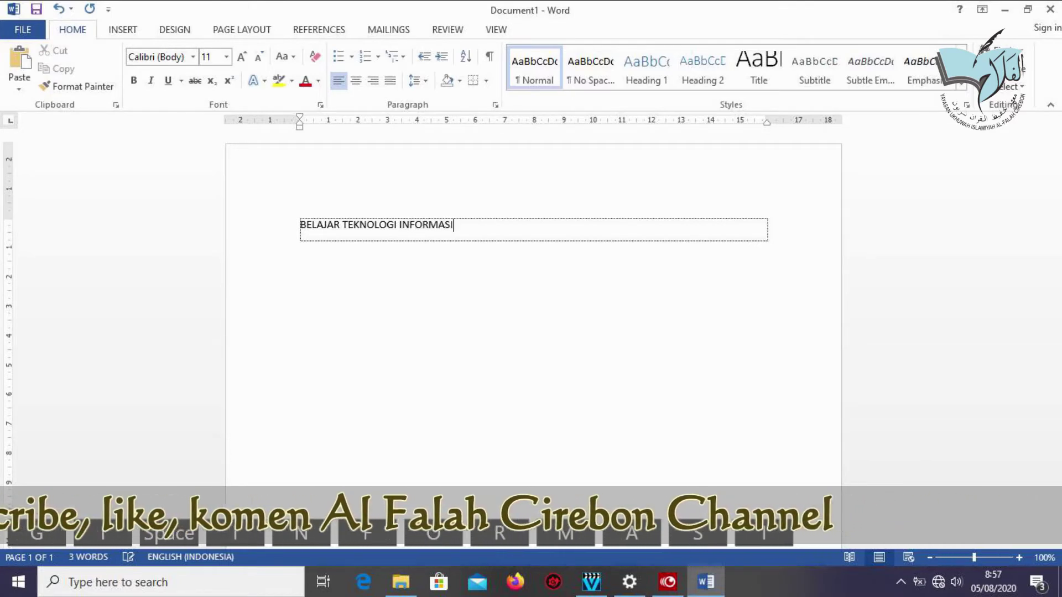
key(Return)
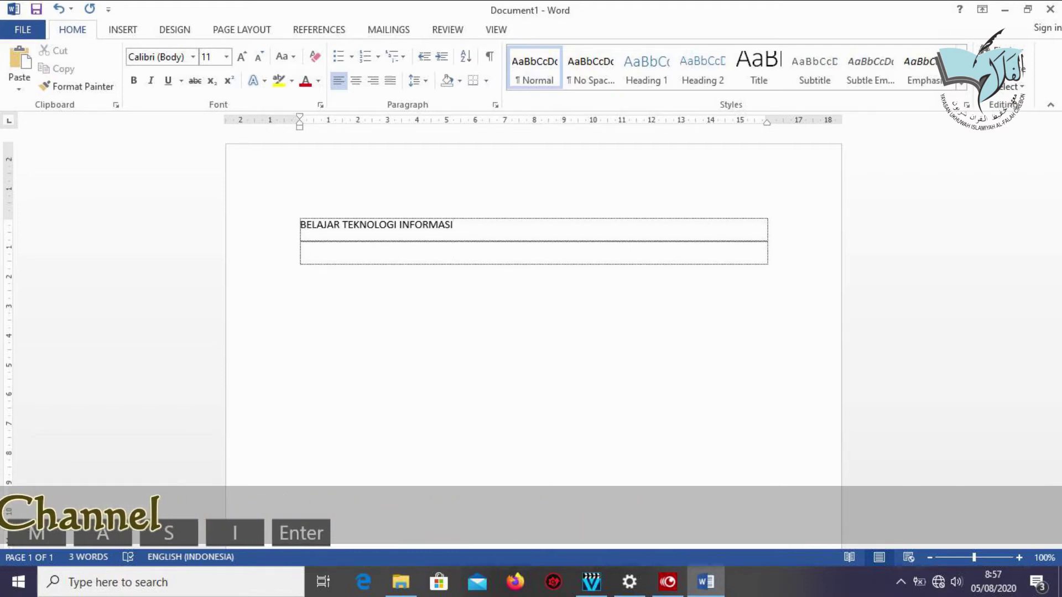
- Enter BELAJAR TEKNOLOGI INFORMASI again as the second line and start a third paragraph
text(BELAJAR )
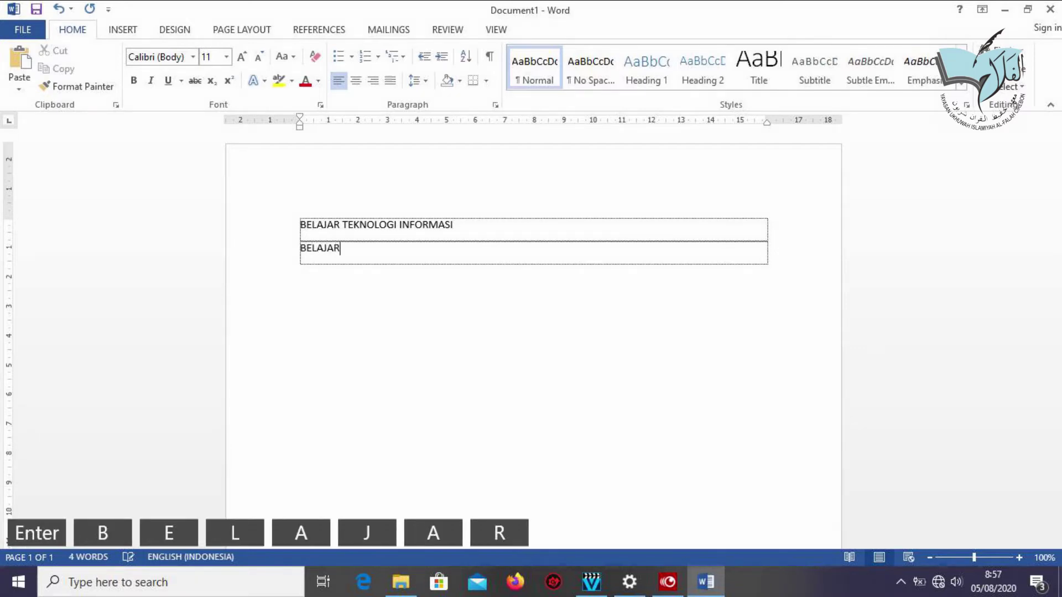
text(TE)
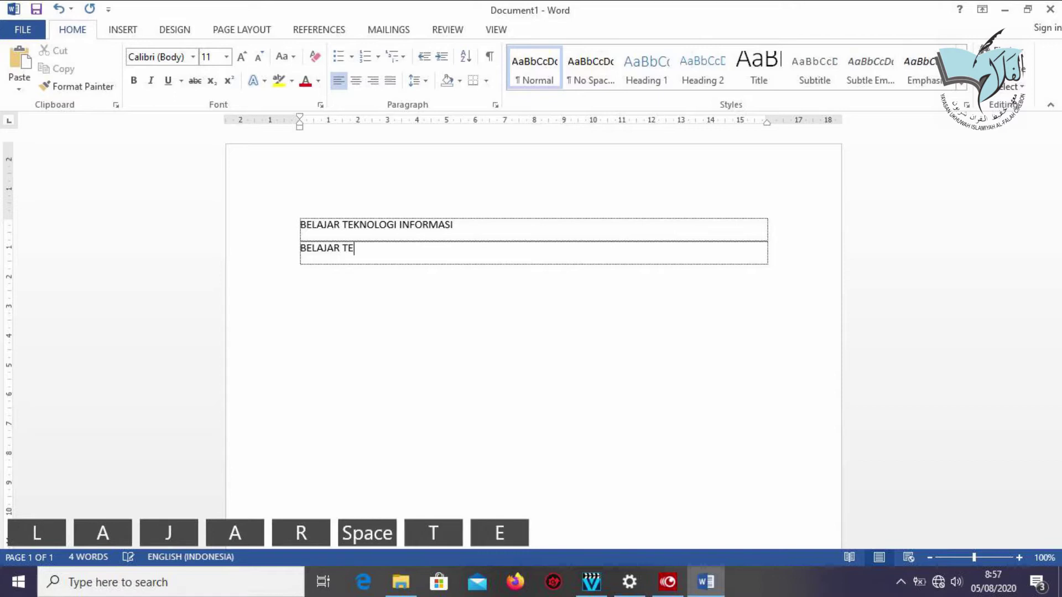
text(KNOLOGI )
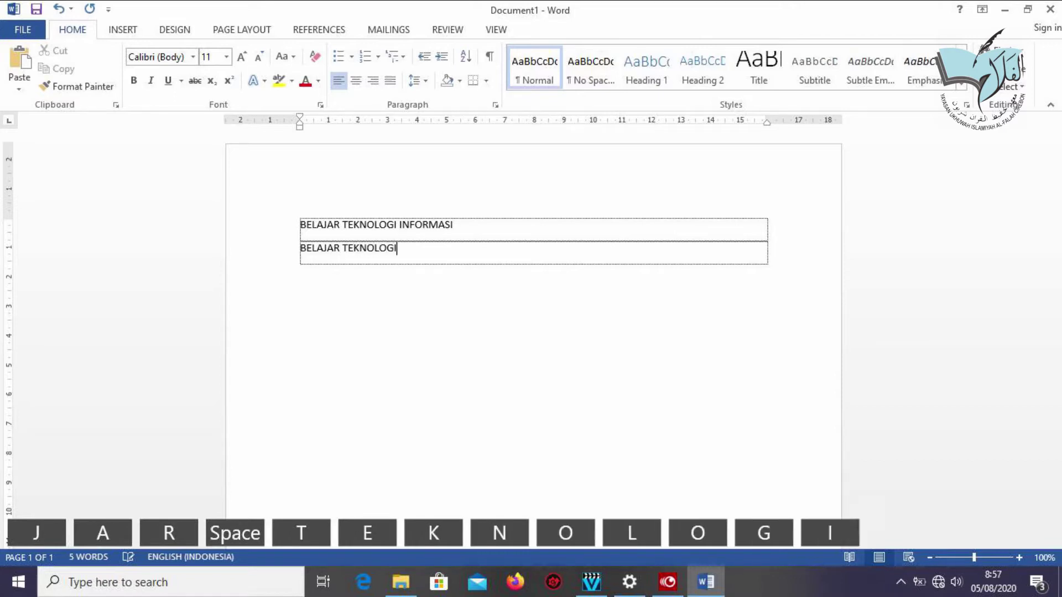
text(INFORMASI)
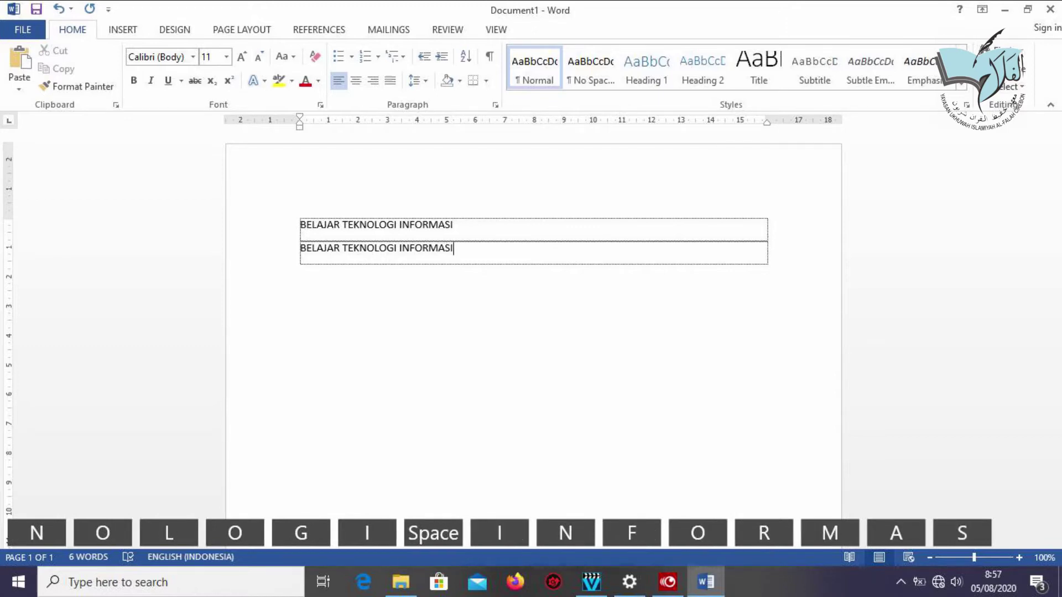
key(Return)
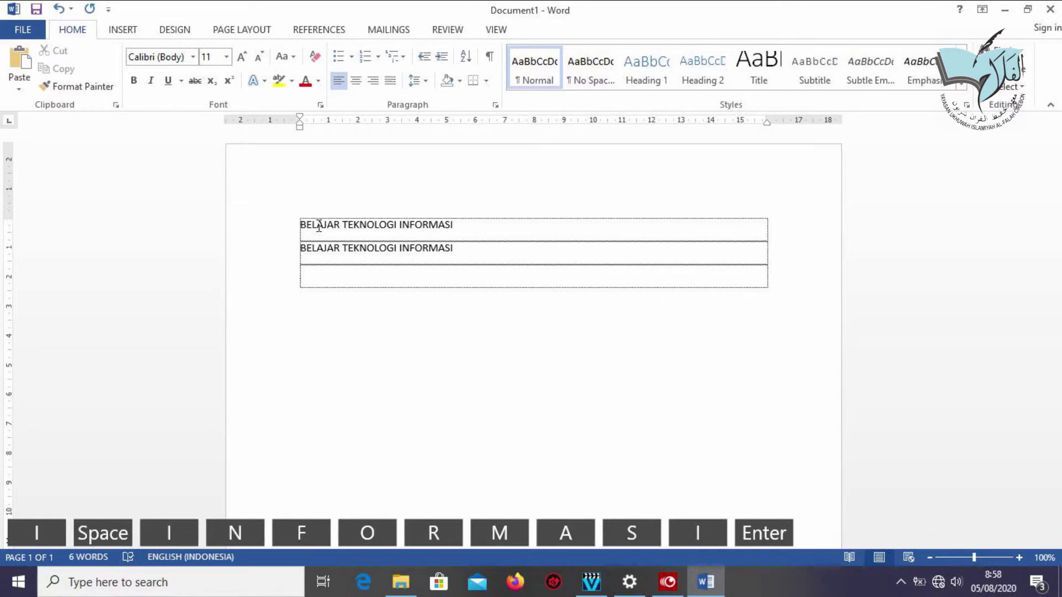
- Enter BELAJAR TEKNOLOGI INFORMASI as the third line, correcting the misspelled ending of TEKNOLOGI
text(BELAJAR )
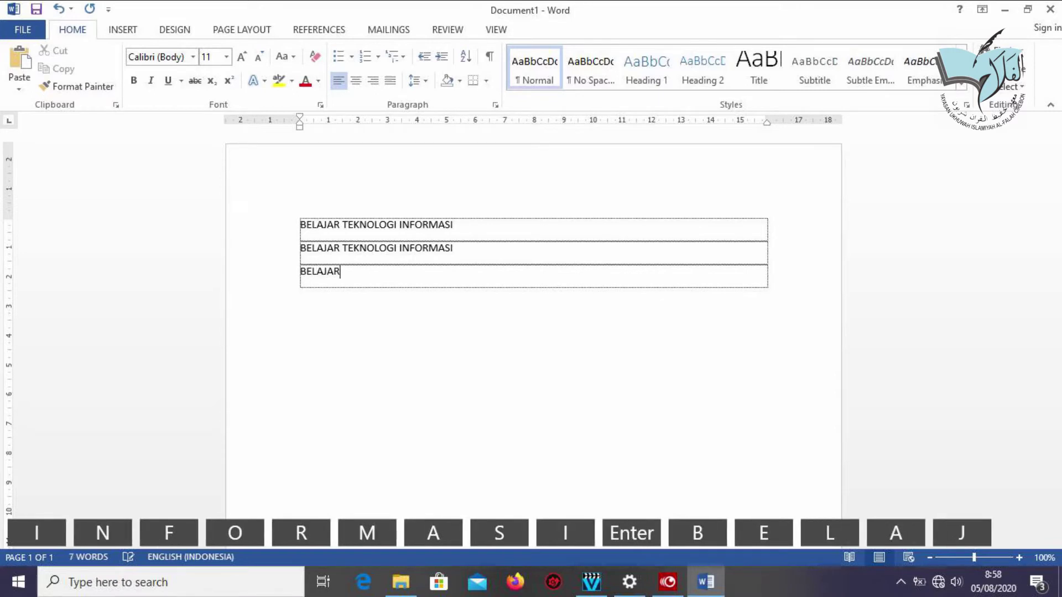
text(TEKNOLOHI)
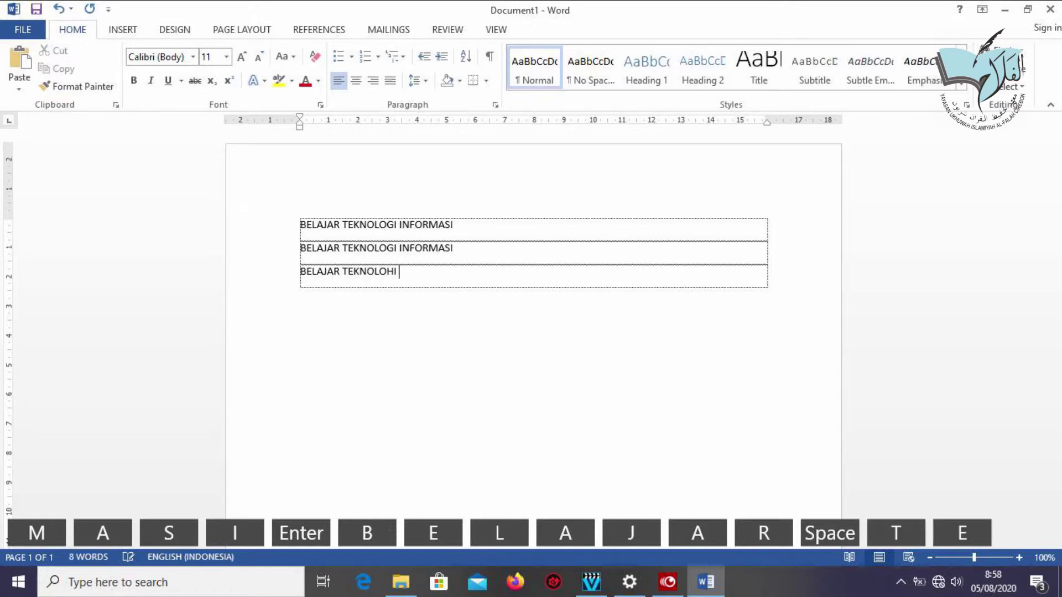
key(BackSpace)
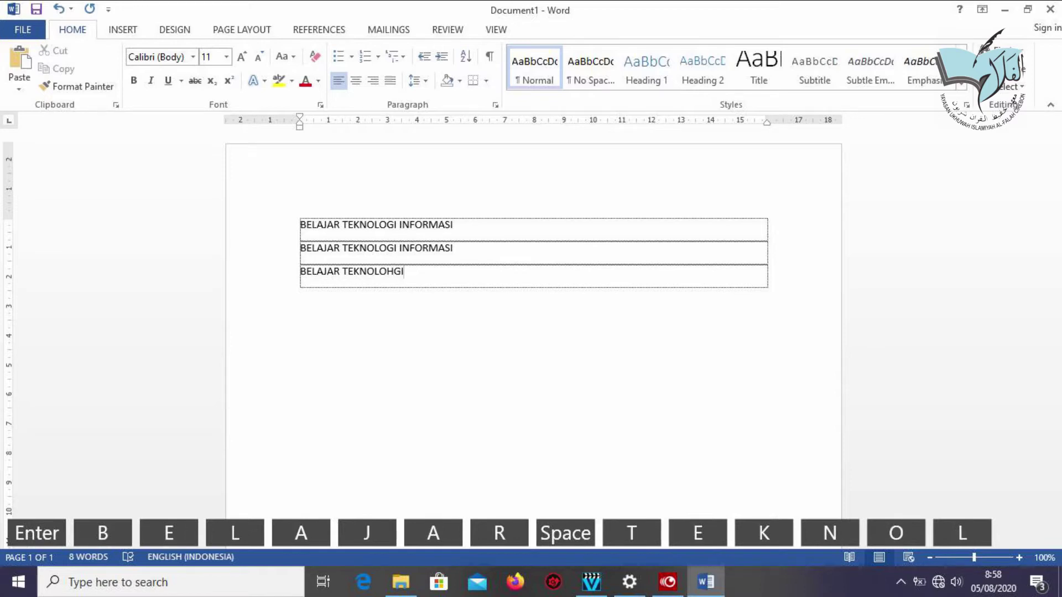
key(BackSpace)
key(BackSpace)
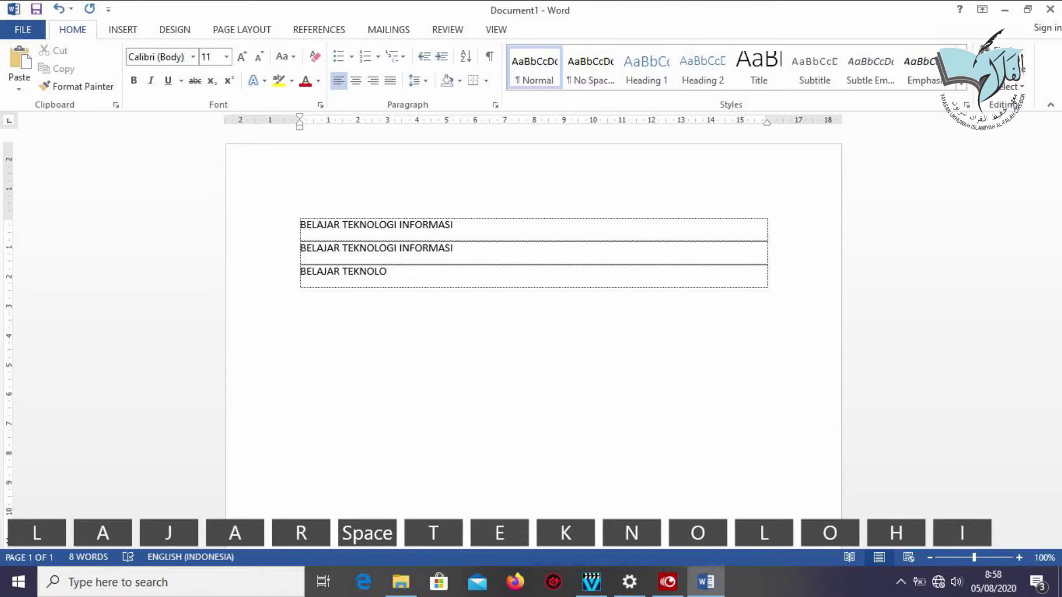
key(BackSpace)
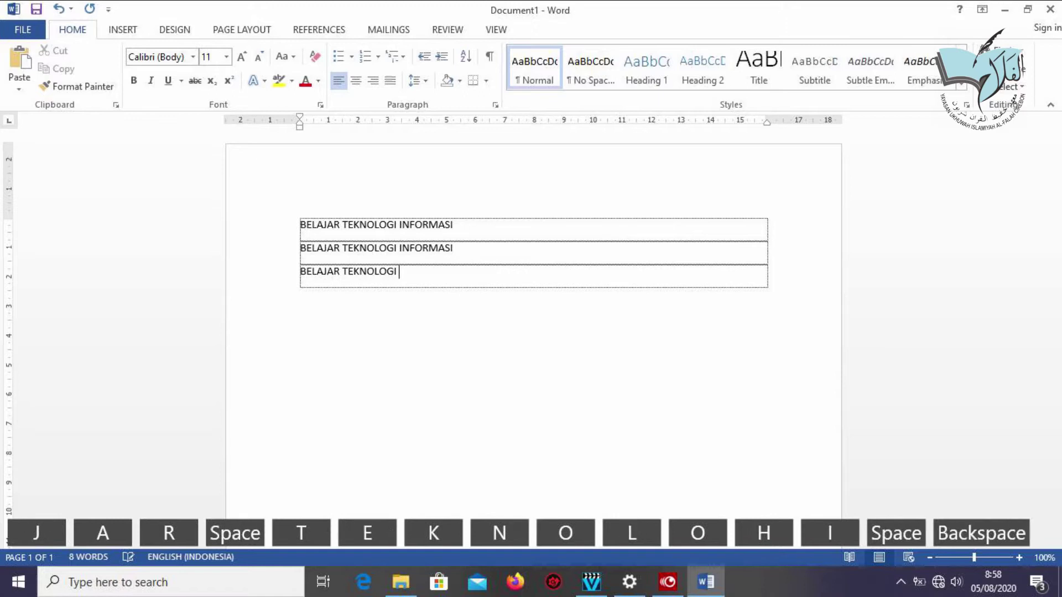
text(INFORM)
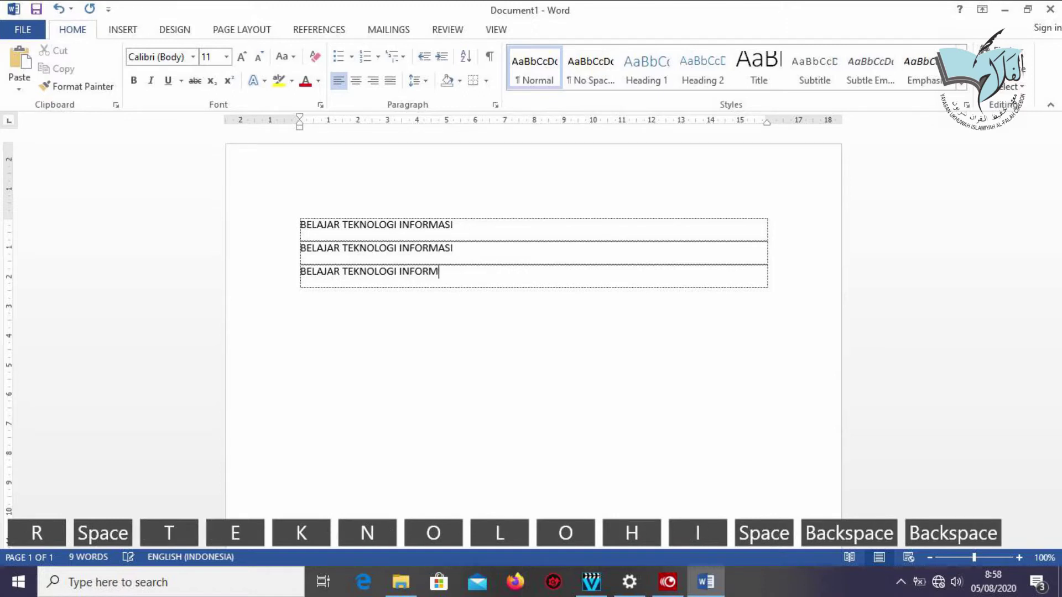
text(ASI)
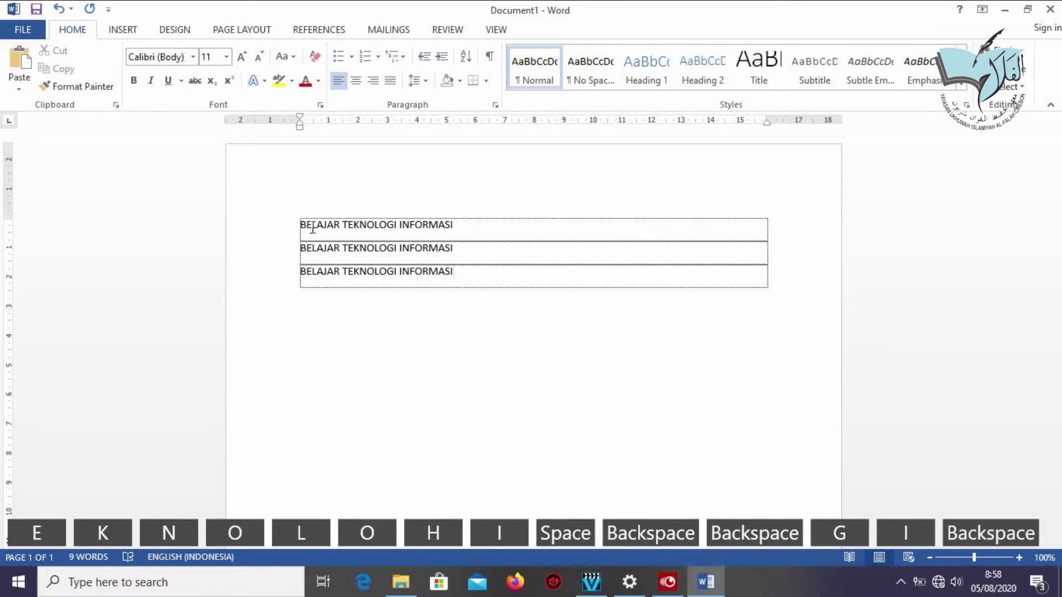
key(BackSpace)
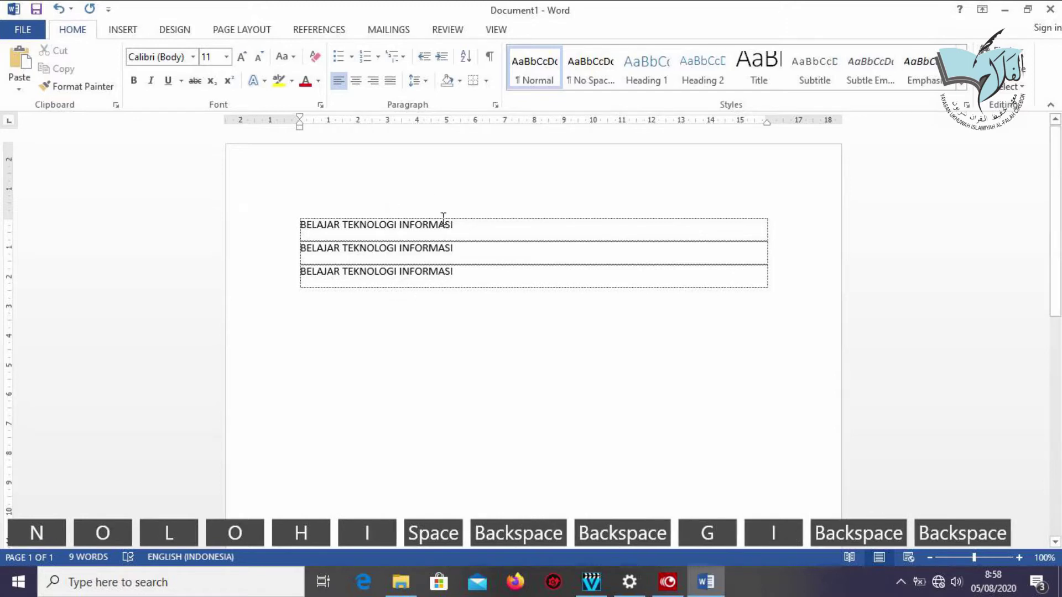
key(BackSpace)
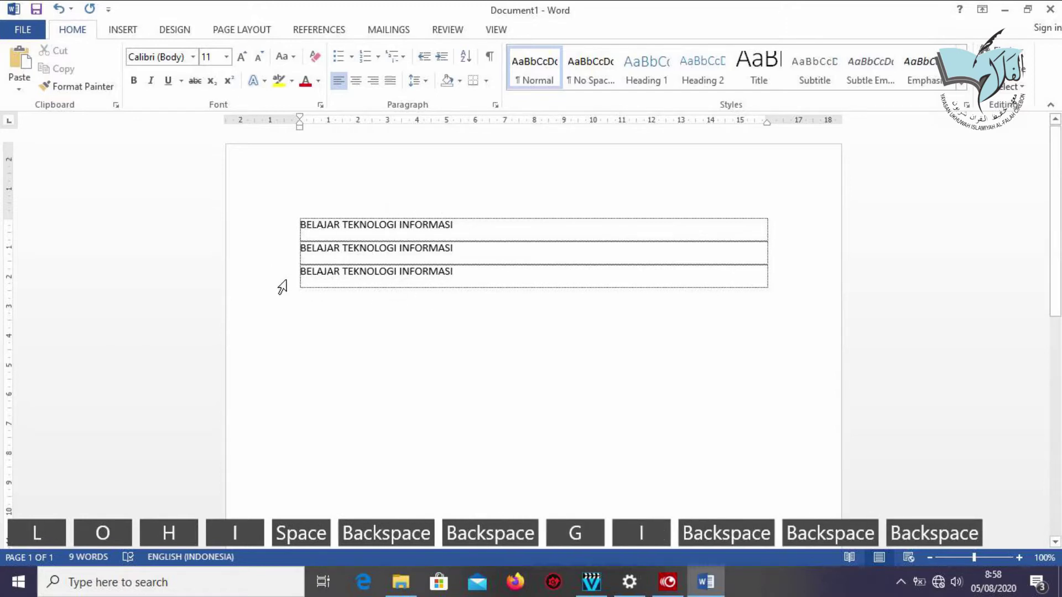
key(g)
key(i)
key(space)
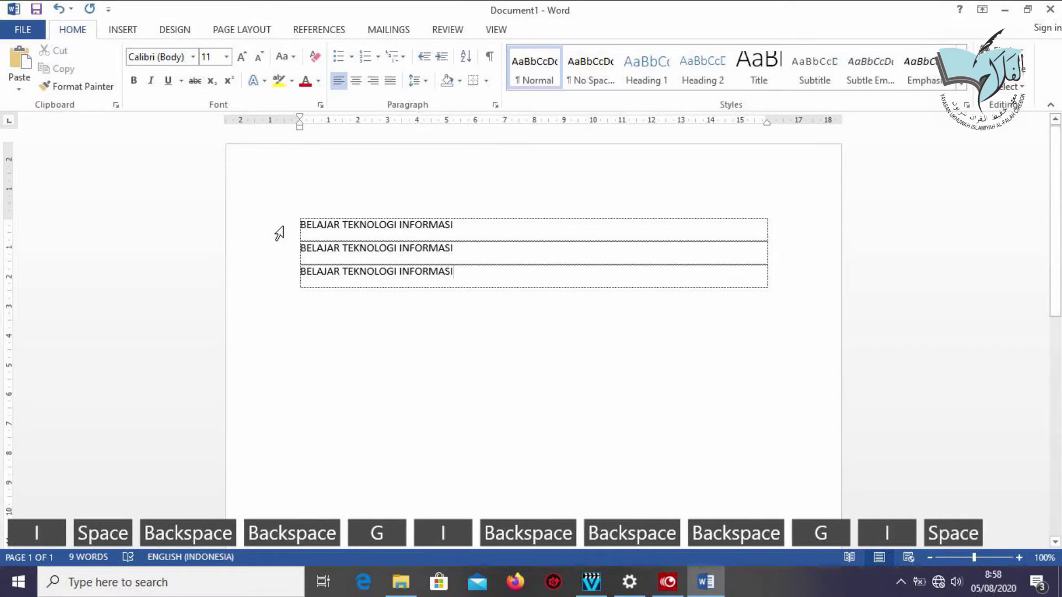
key(i)
- Format the first line of text with font size 20 and the AlphabetSoup Tilt BT font
click(280, 229)
key(n)
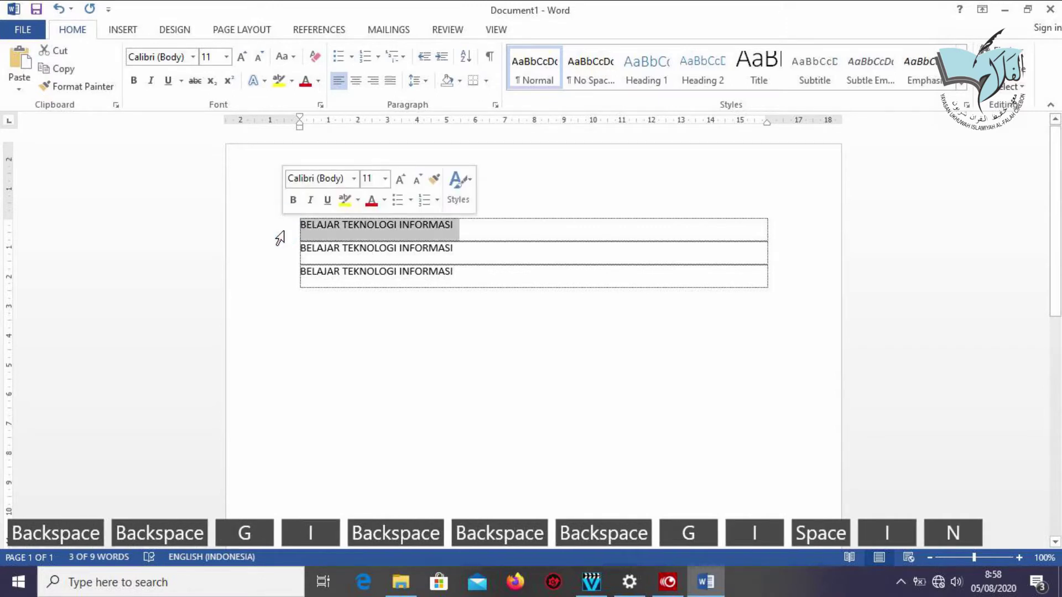
key(f)
key(o)
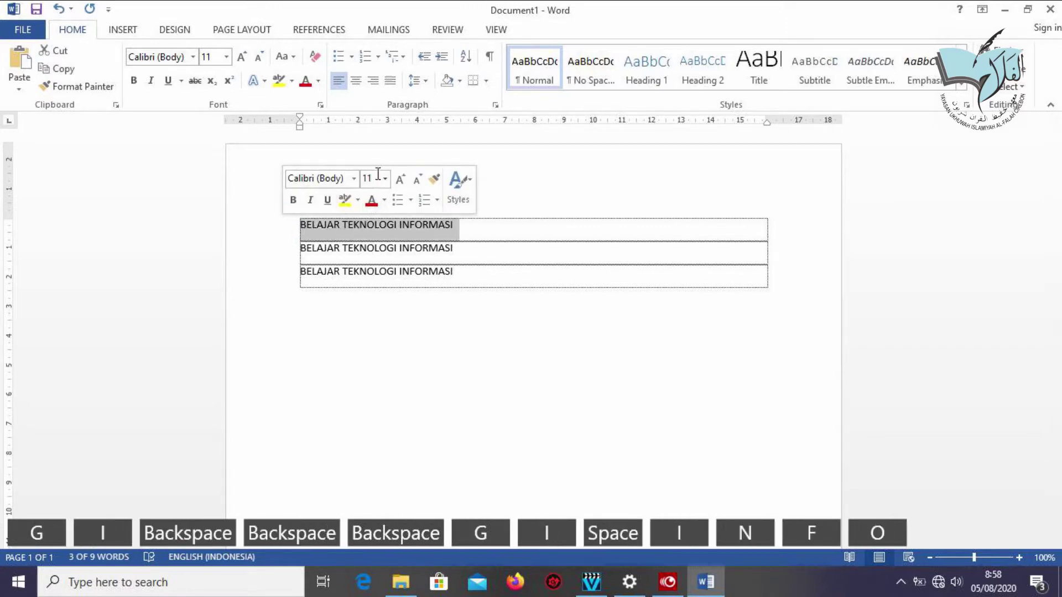
key(r)
key(m)
key(a)
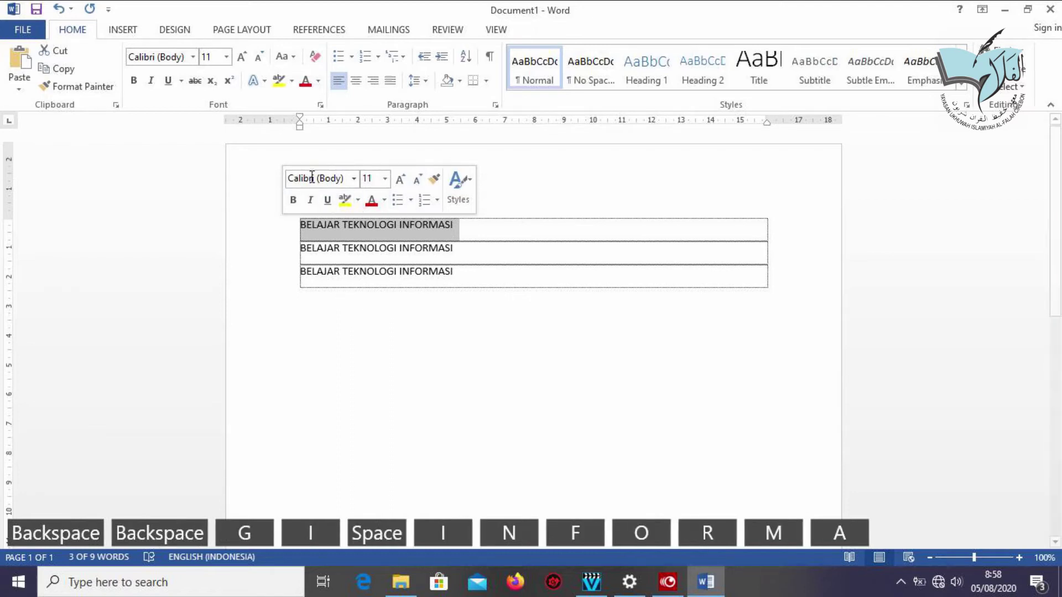
key(s)
key(i)
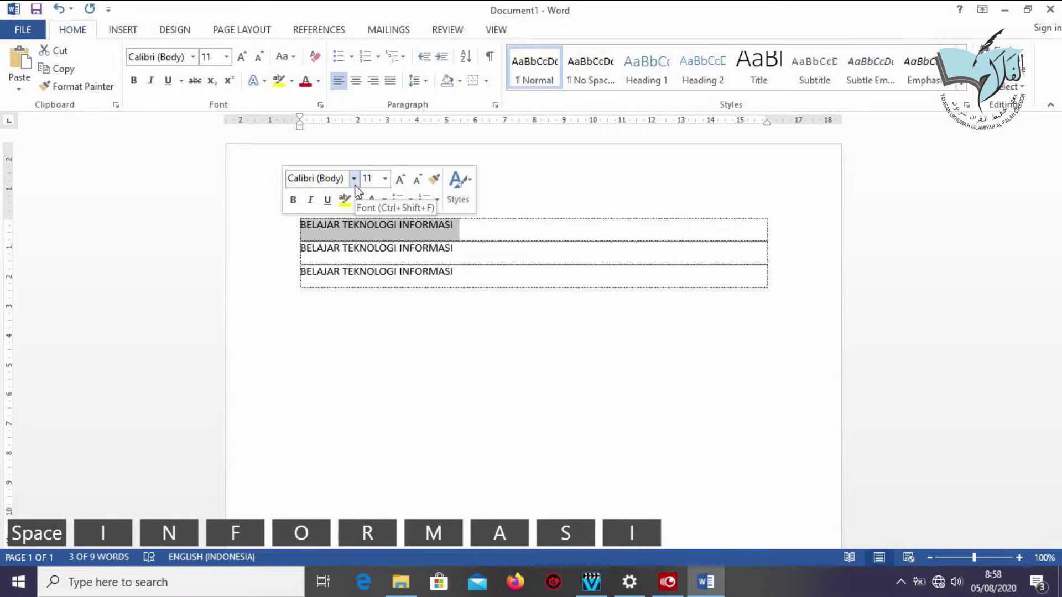
click(384, 179)
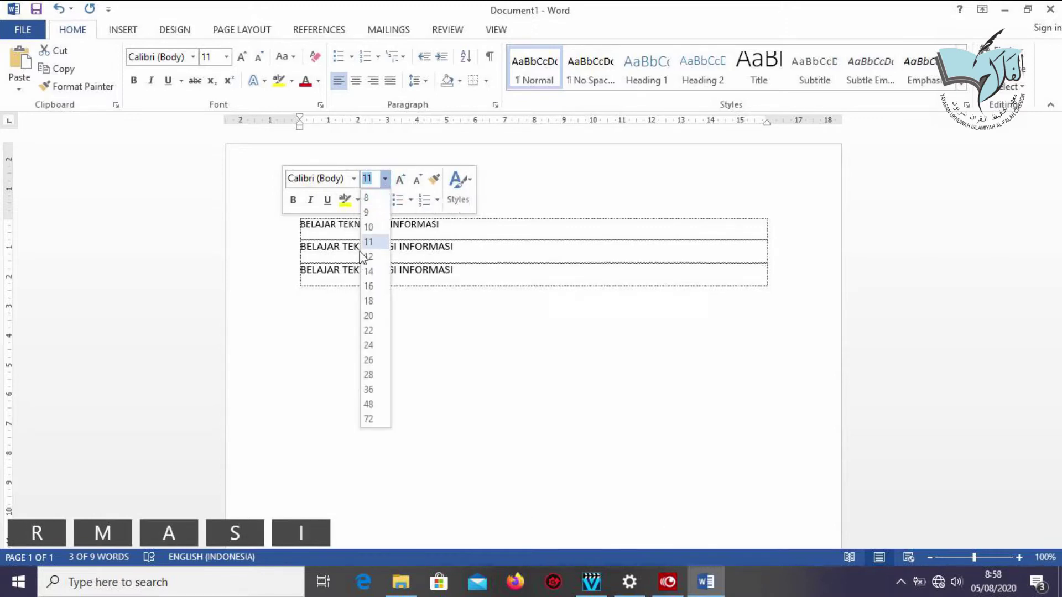
click(369, 315)
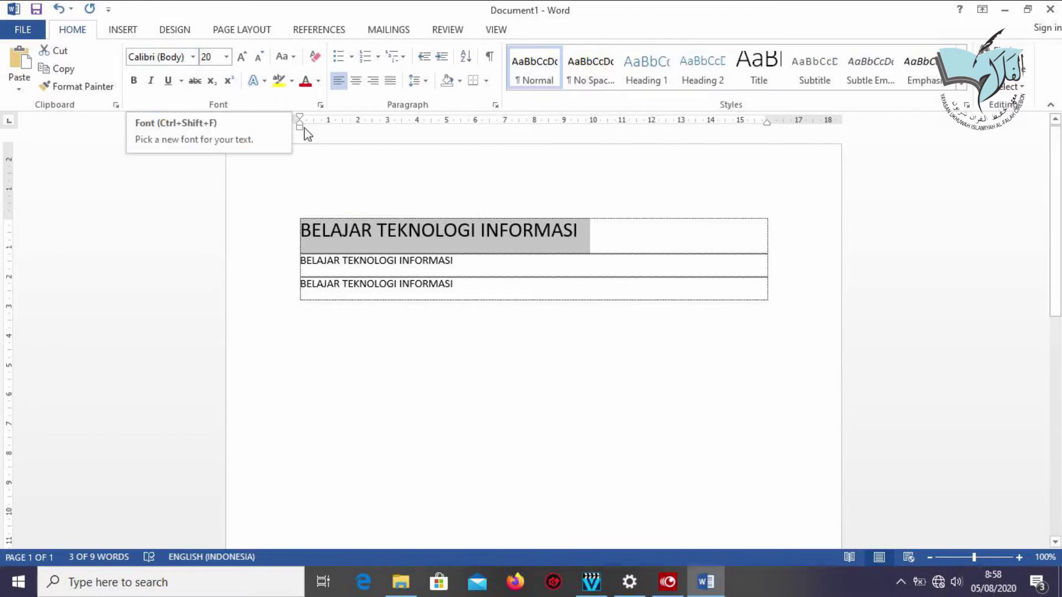
click(192, 57)
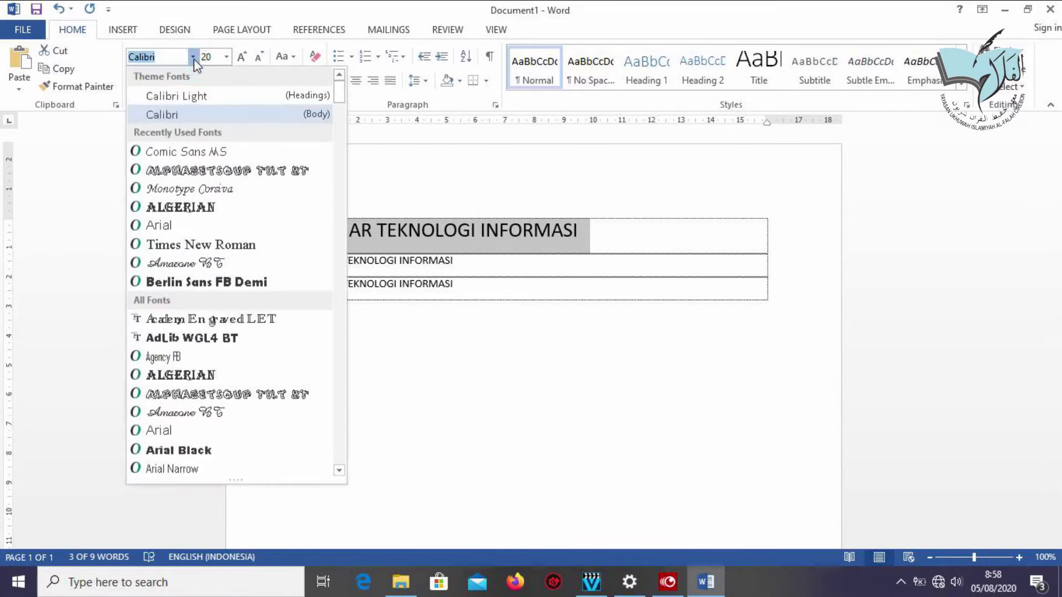
click(206, 176)
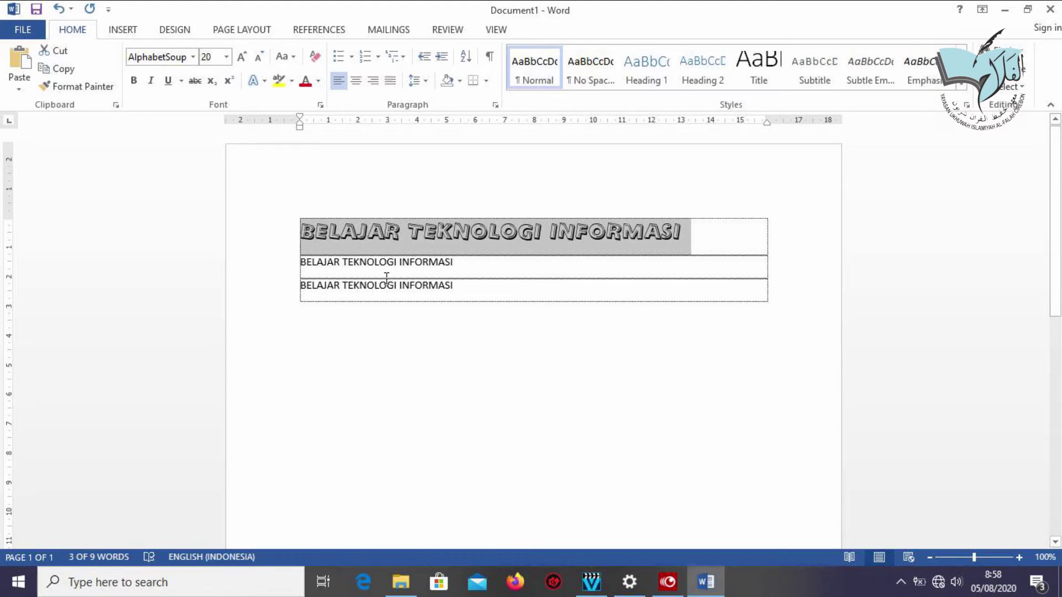
- Format the second line of text with font size 26 and the Algerian font
click(284, 272)
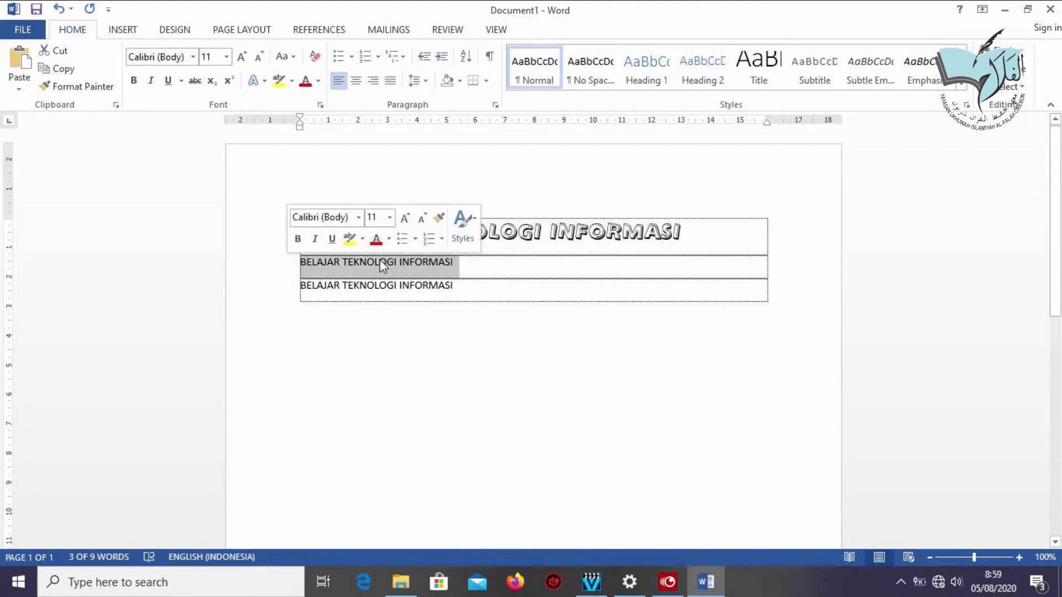
click(390, 217)
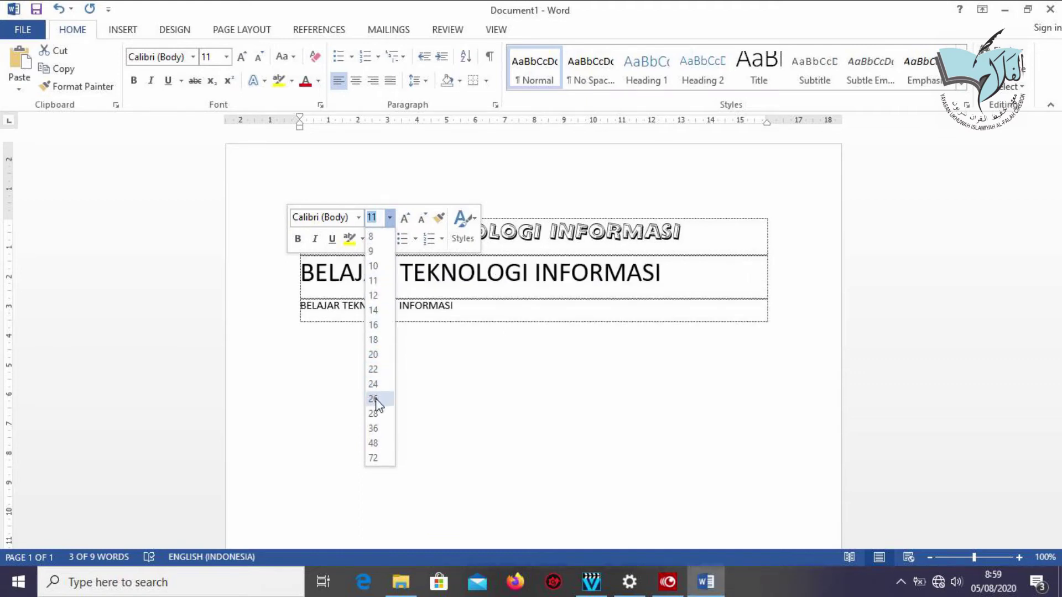
click(373, 399)
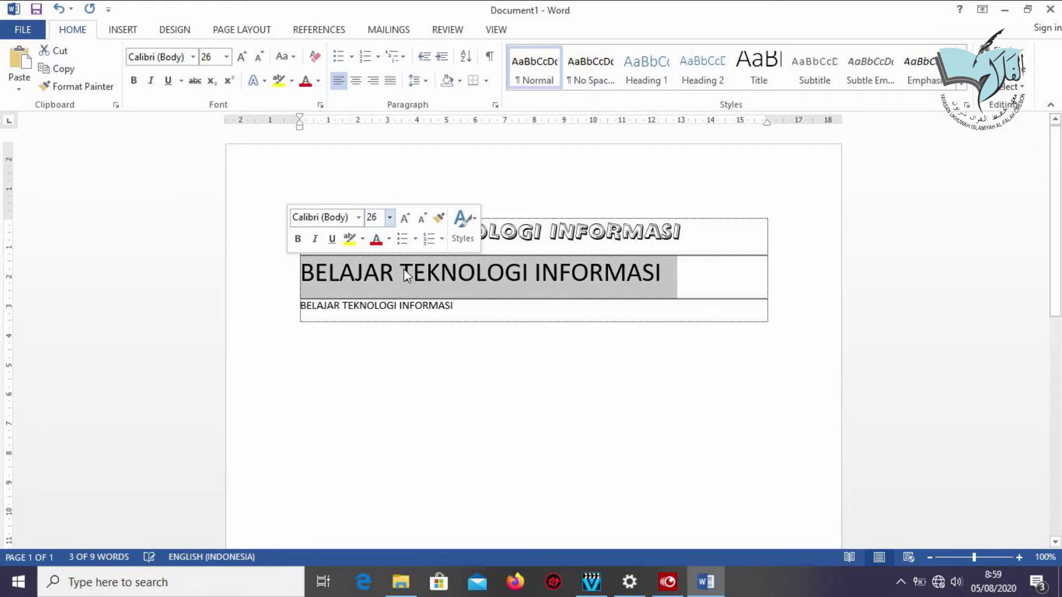
click(358, 221)
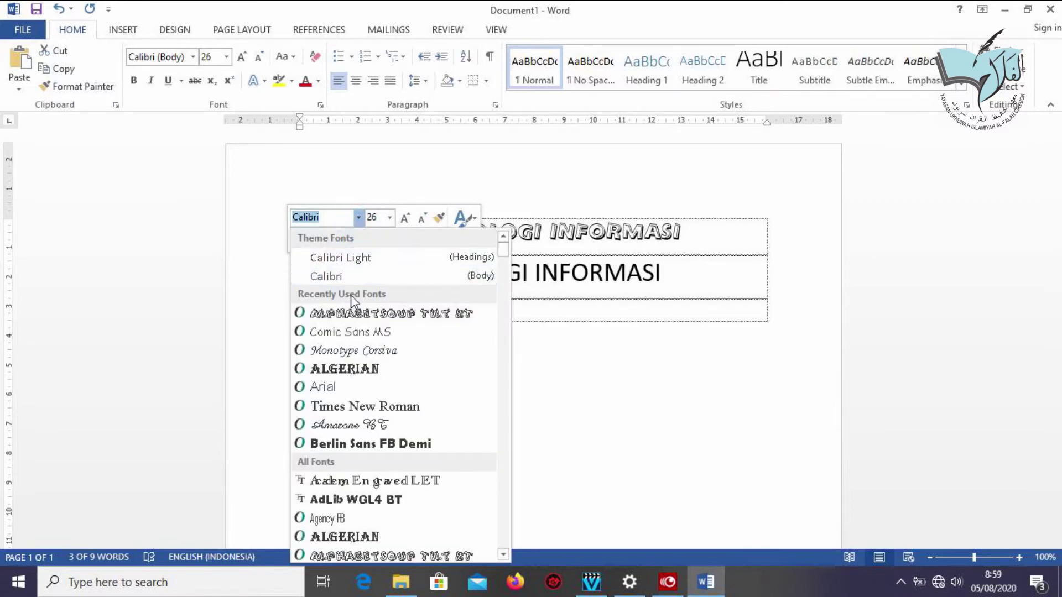
click(365, 369)
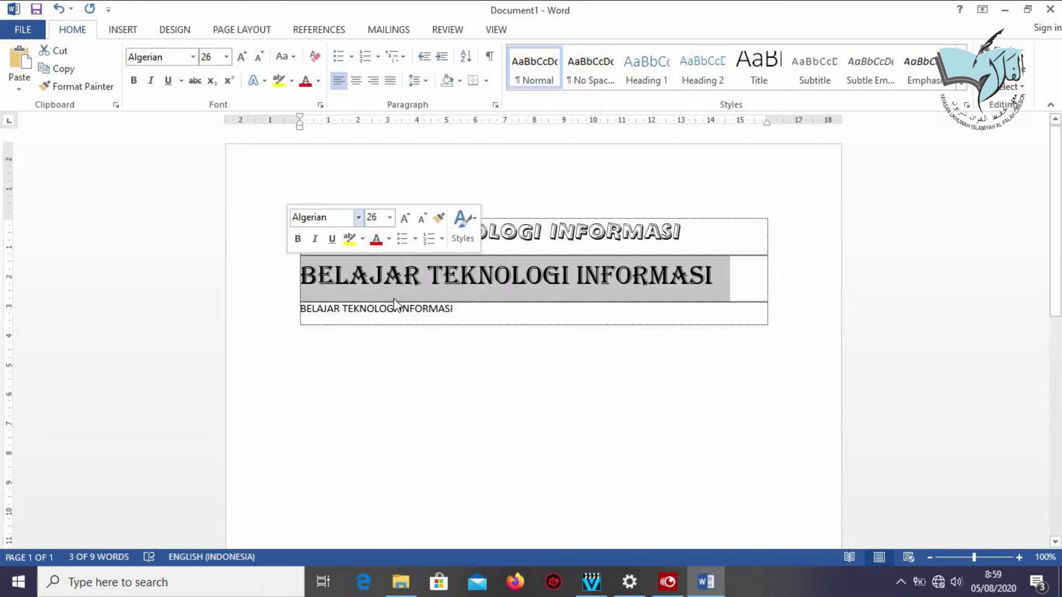
- Format the third line of text with font size 28 and the Berlin Sans FB Demi font
click(454, 310)
drag(454, 311, 284, 314)
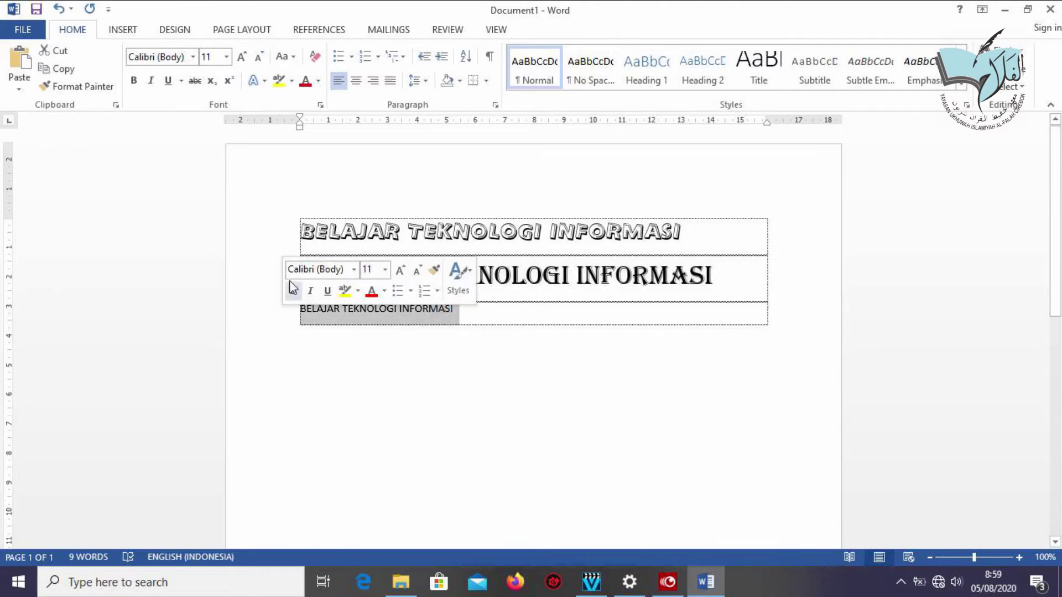
click(227, 56)
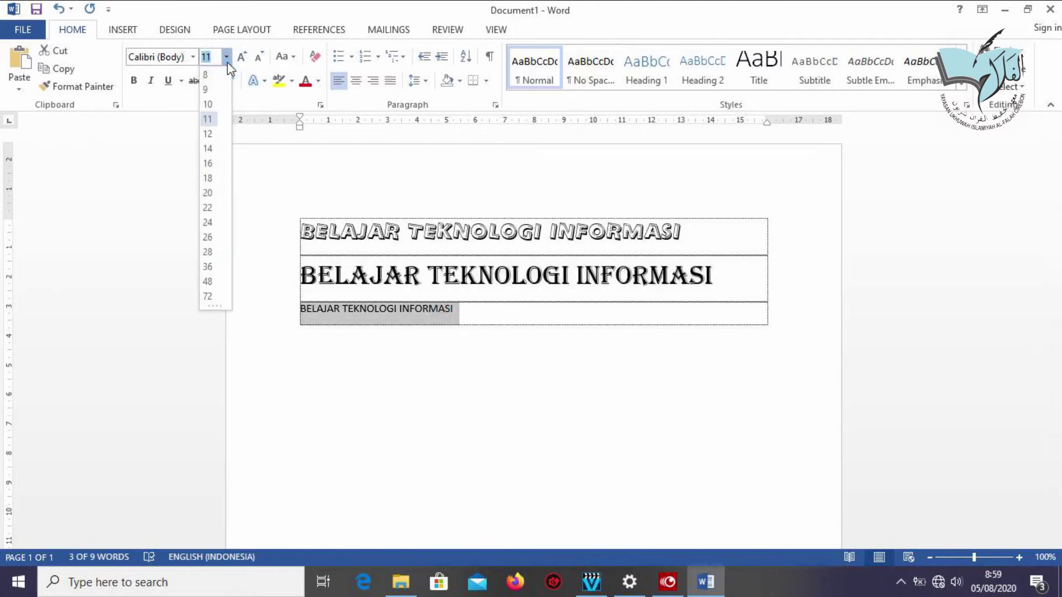
click(209, 252)
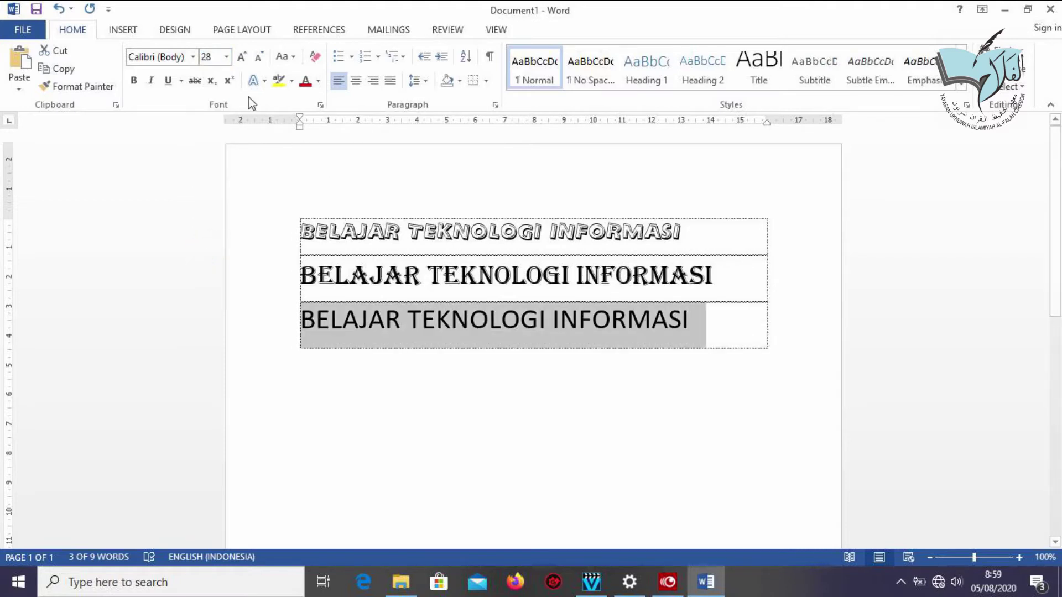
click(192, 57)
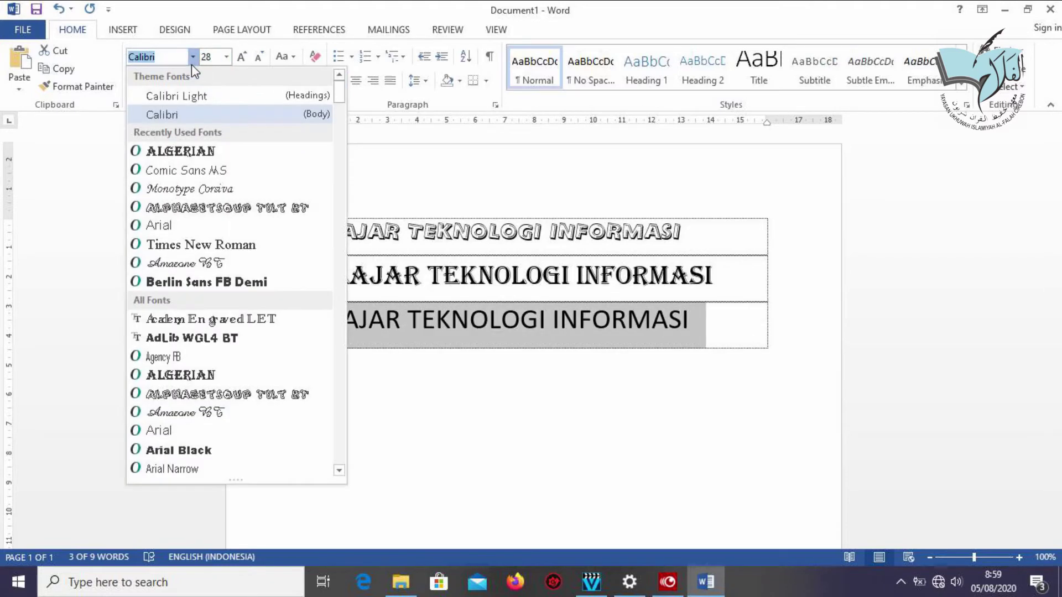
click(205, 283)
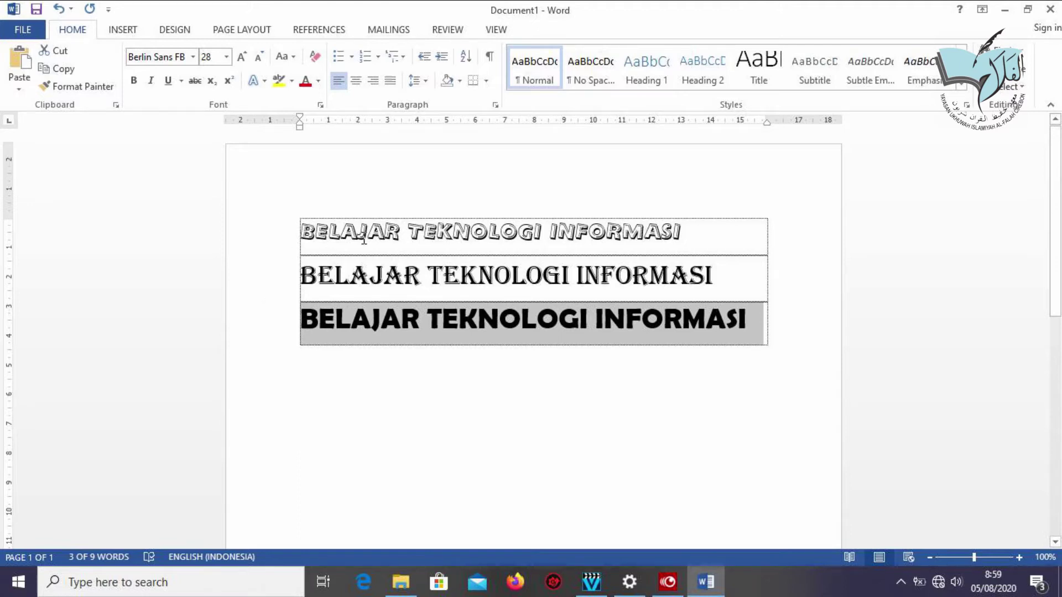
- Change the font colour of the second line to the standard red
click(622, 288)
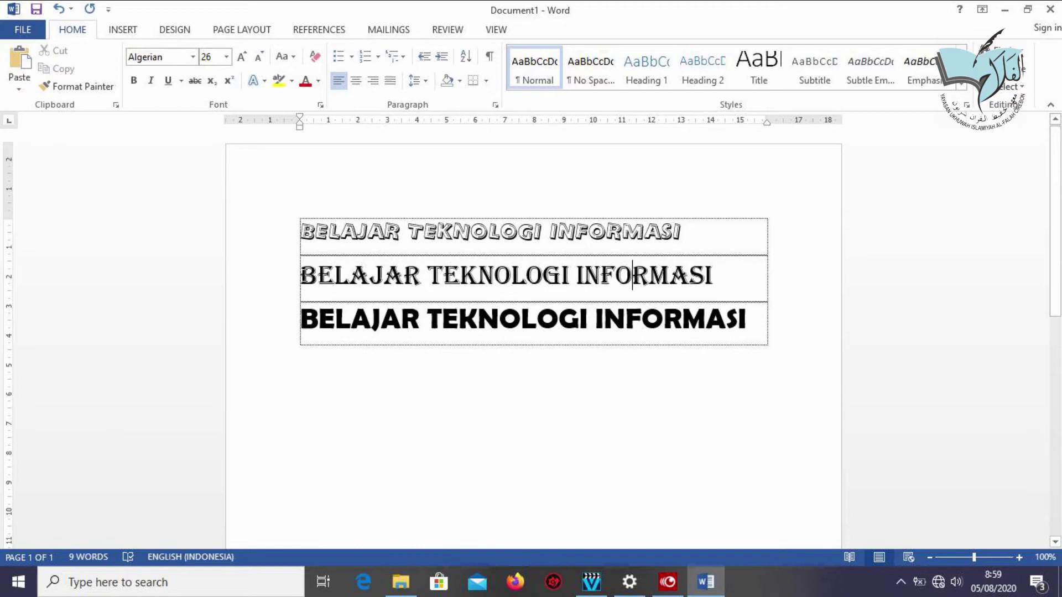
drag(301, 275, 657, 275)
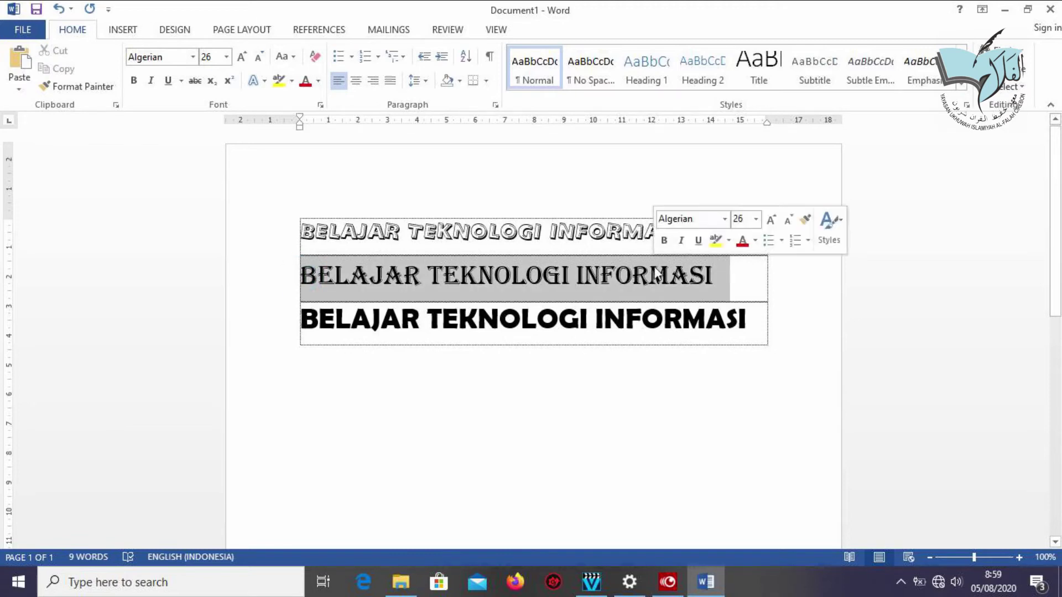
click(318, 81)
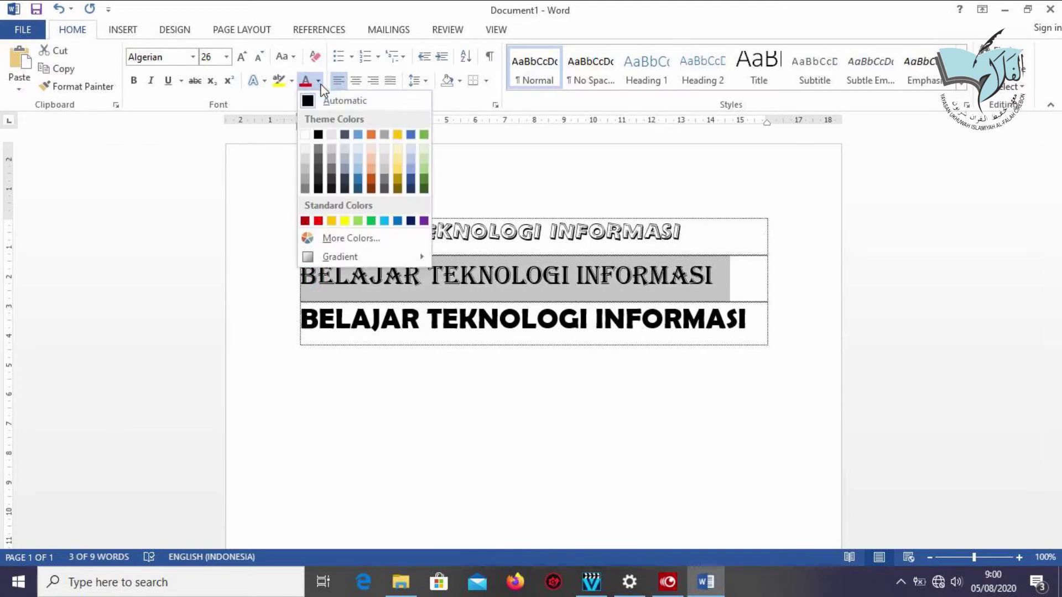
click(319, 221)
- Change the font colour of the third line to the standard blue
drag(301, 319, 718, 318)
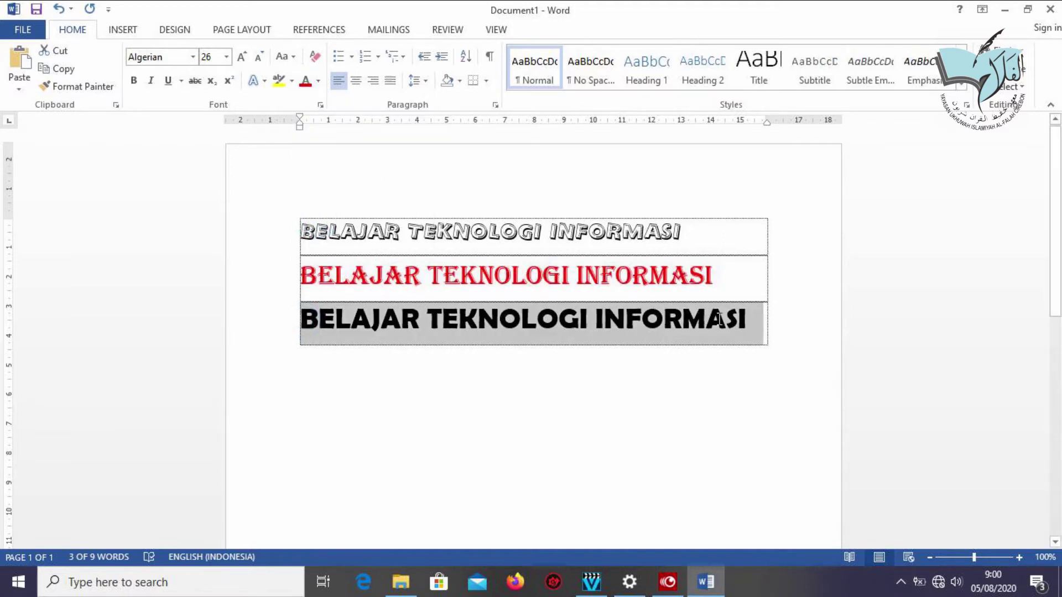
click(318, 85)
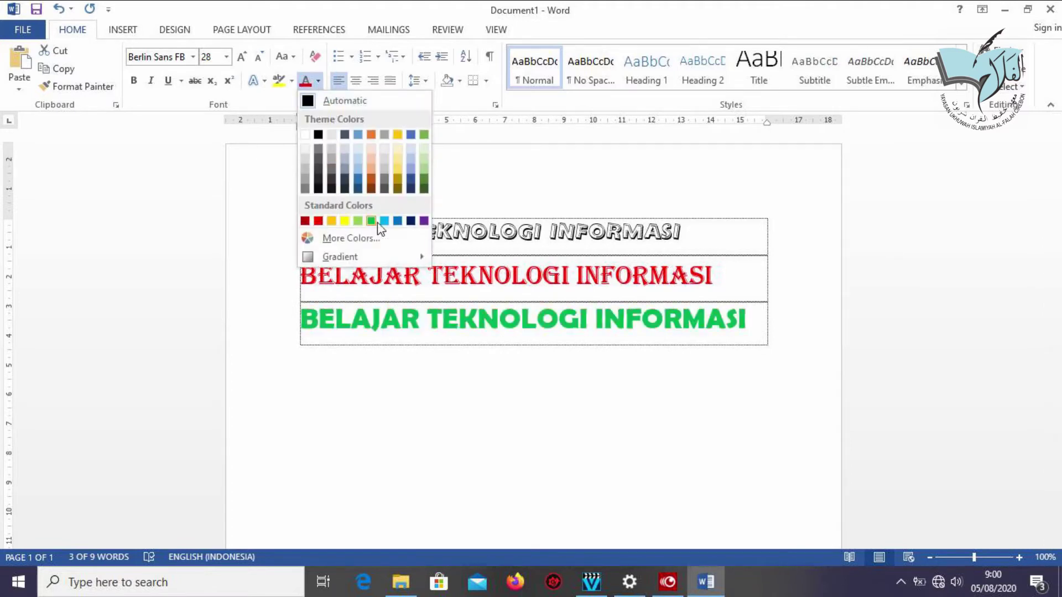
click(398, 221)
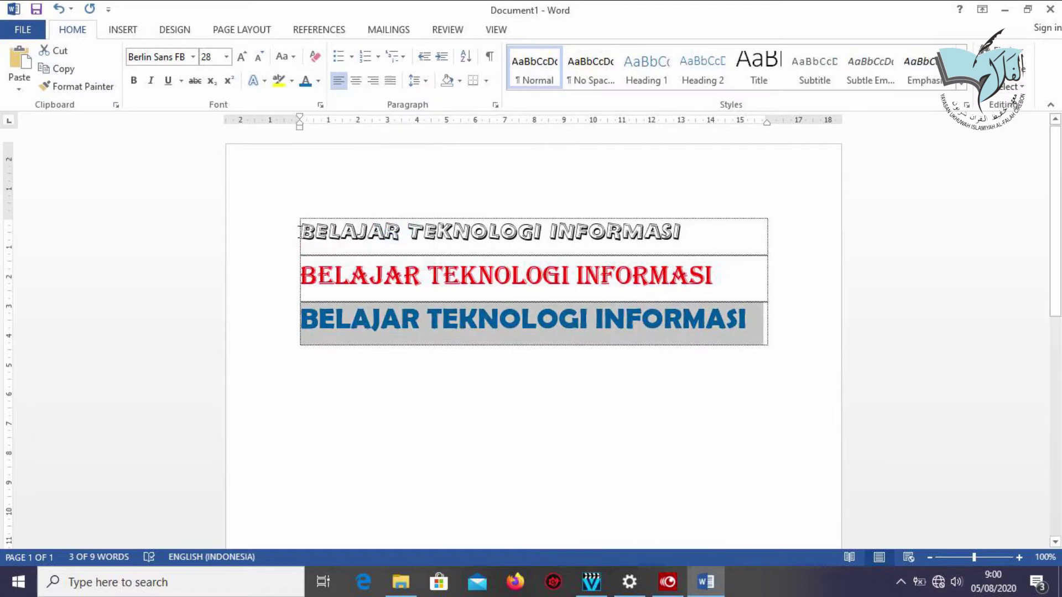
- Change the font colour of the first line to the darkest orange theme shade and deselect the line
drag(304, 236, 661, 232)
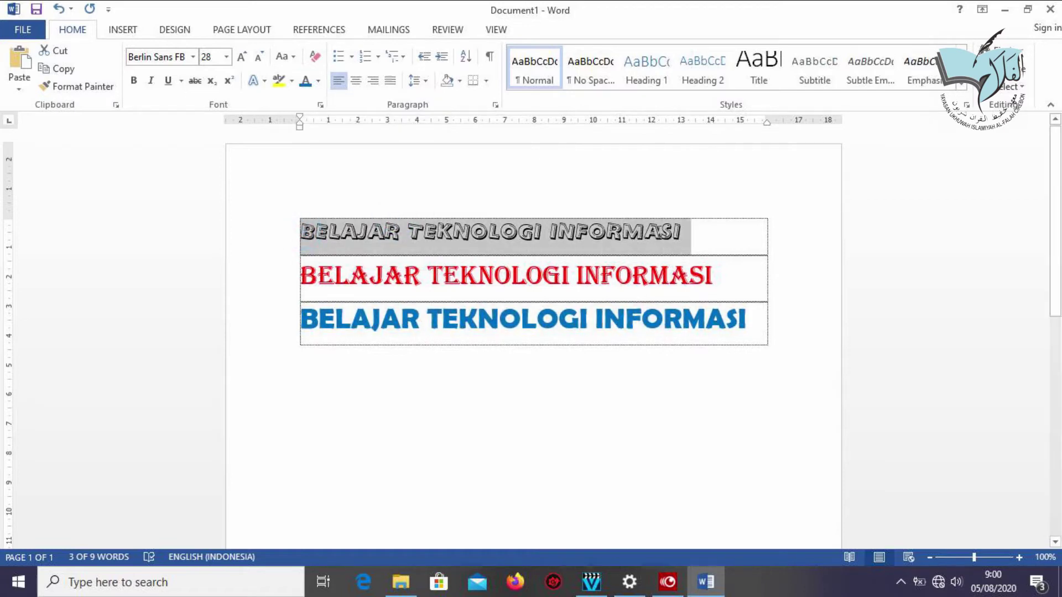
click(319, 82)
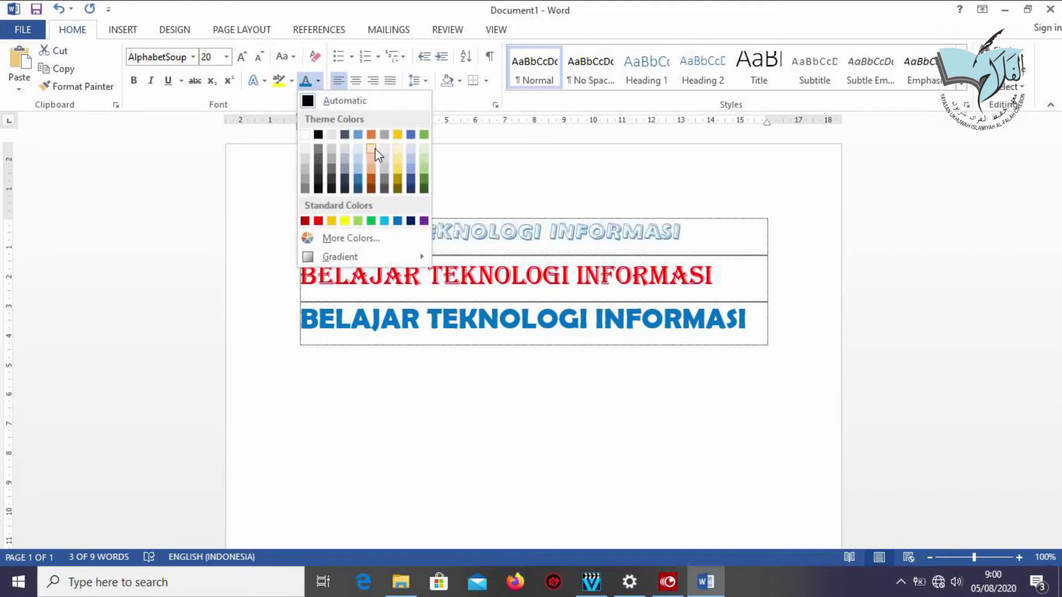
click(371, 190)
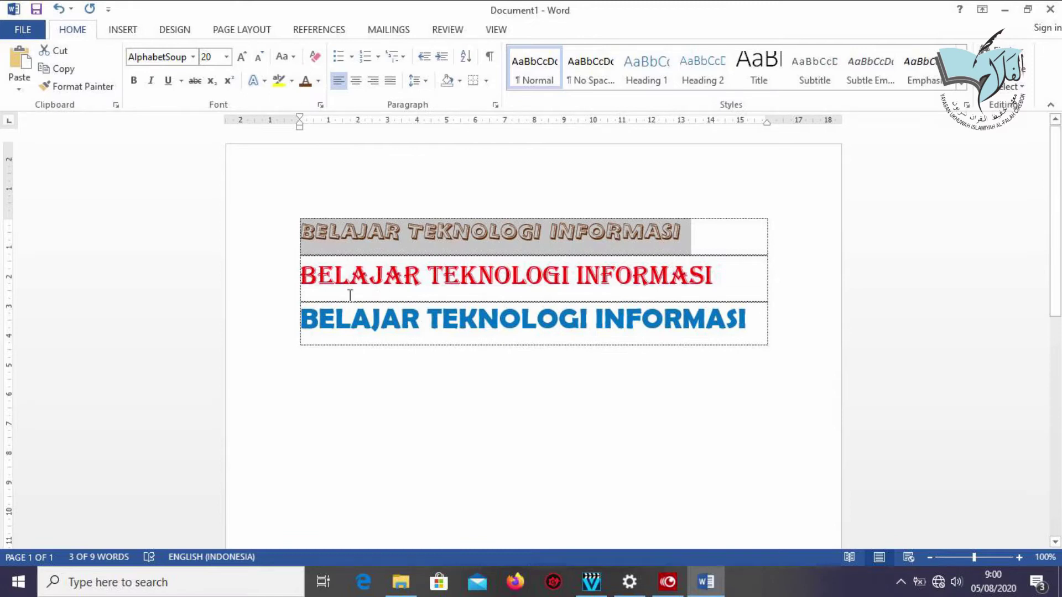
click(753, 323)
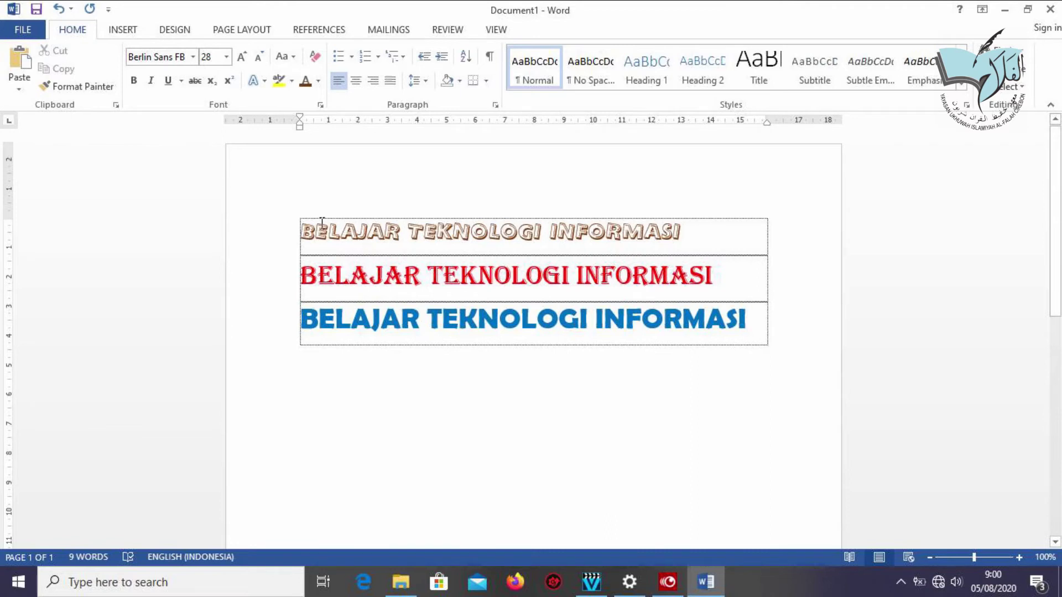
- Select the whole first line and centre it on the page
click(301, 231)
click(299, 231)
click(283, 241)
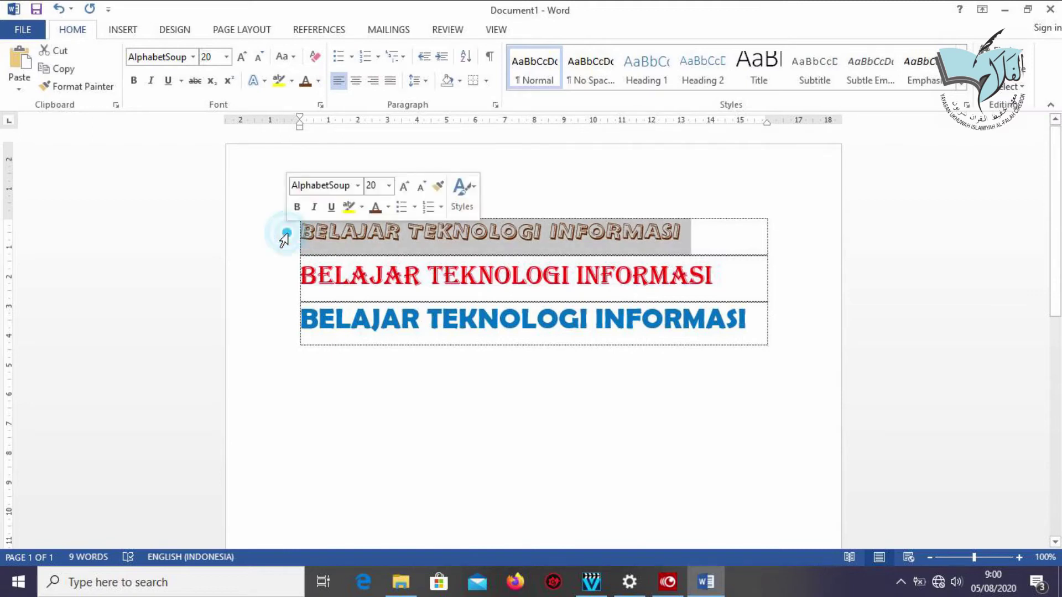
click(284, 242)
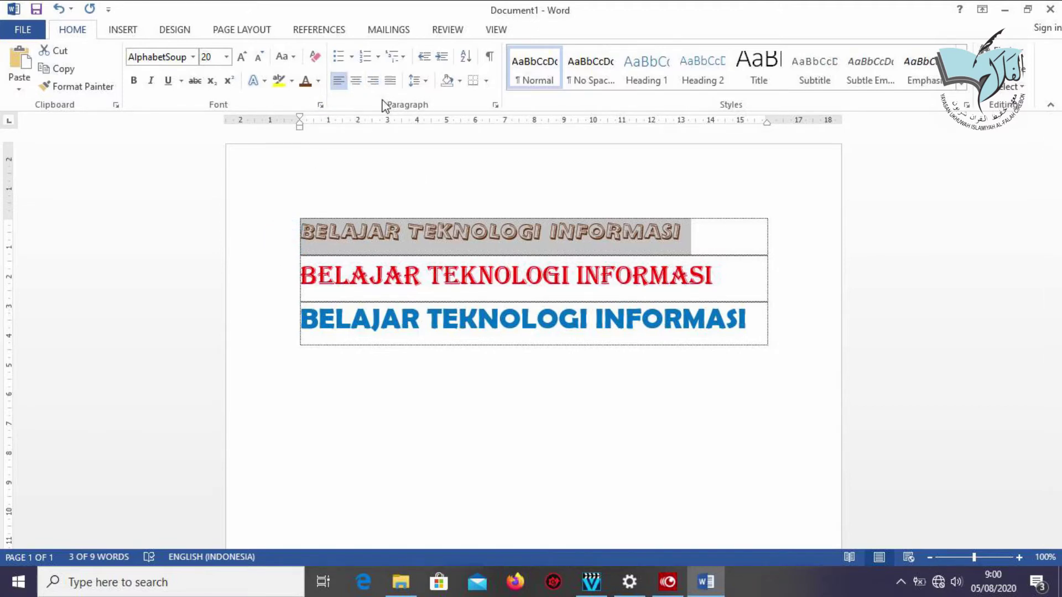
click(356, 83)
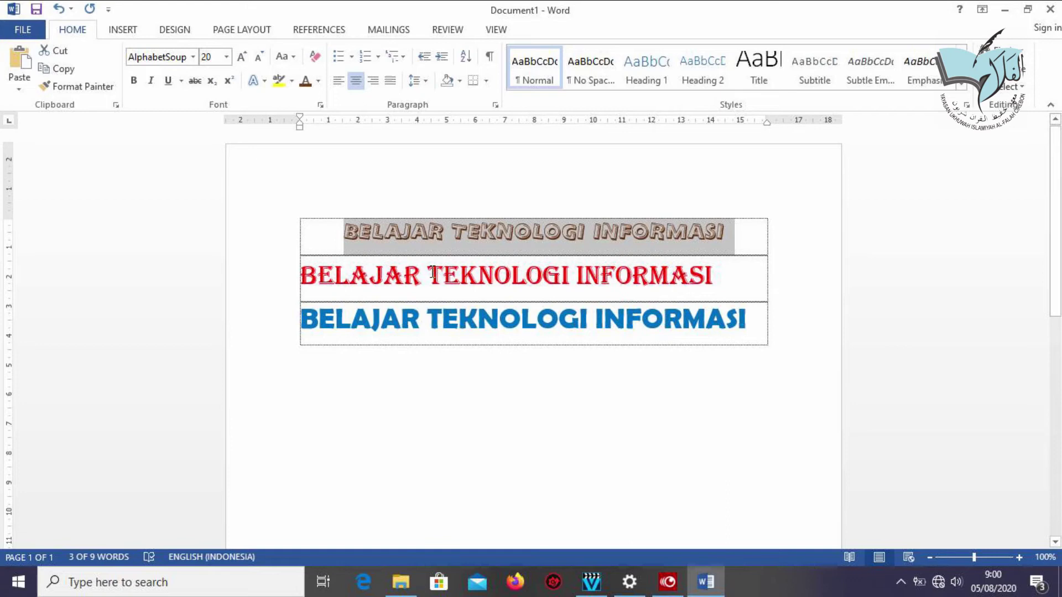
- Centre the second and third lines on the page and clear the selection
click(277, 279)
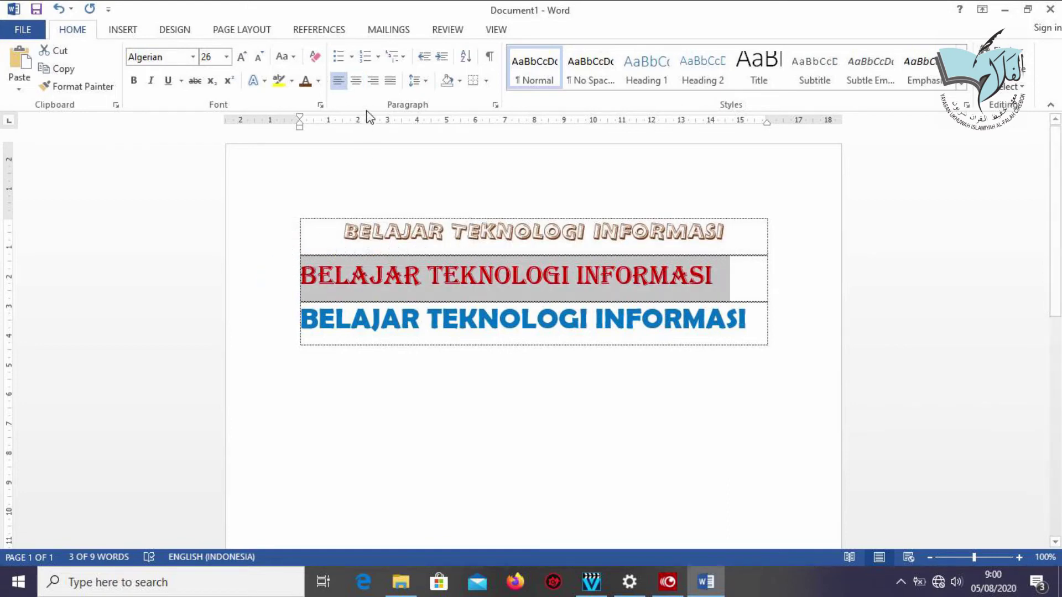
click(358, 83)
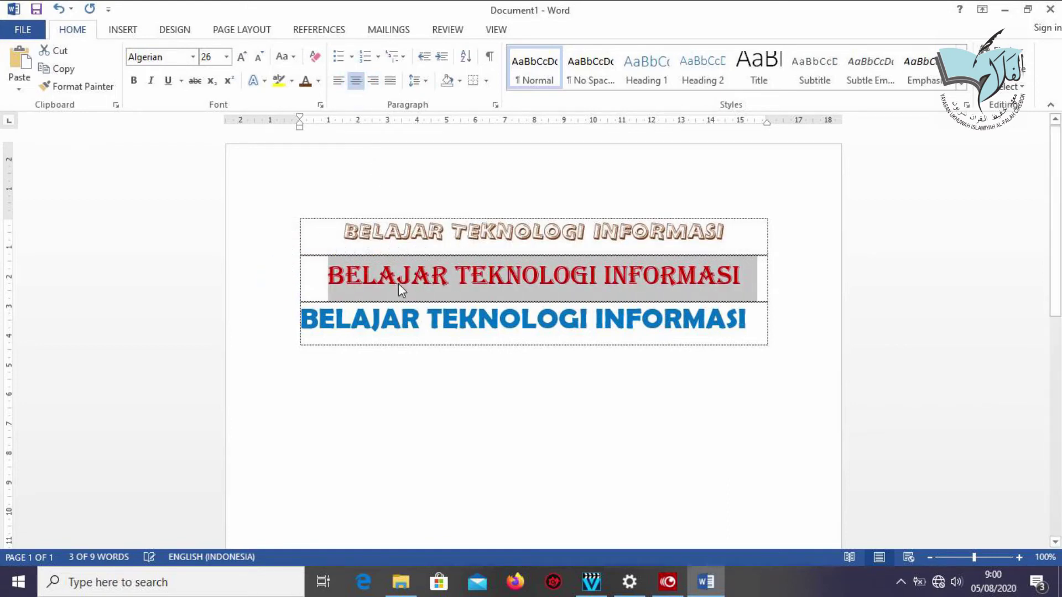
click(279, 327)
click(357, 82)
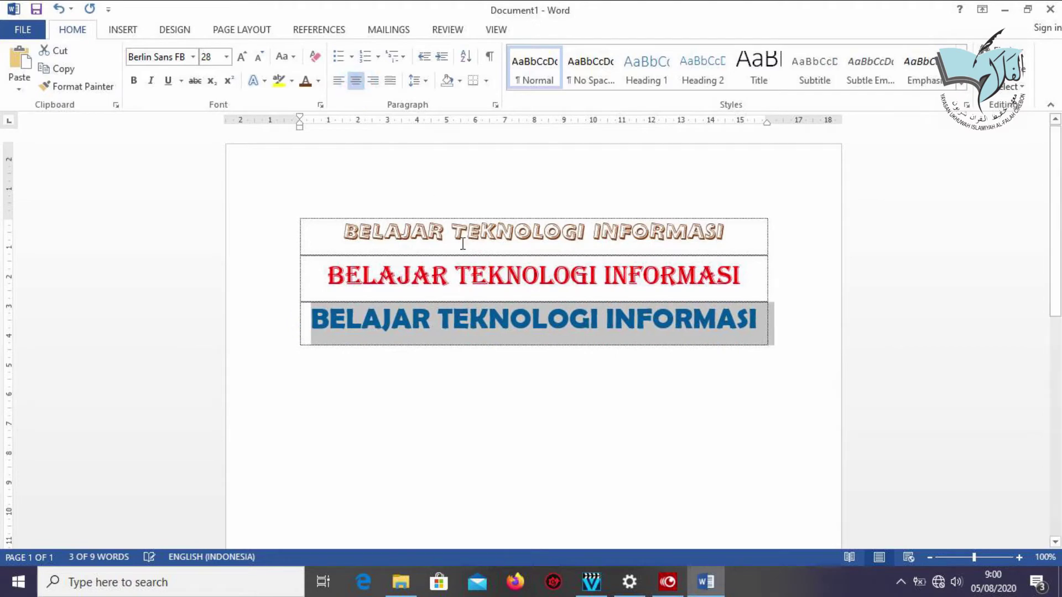
click(532, 320)
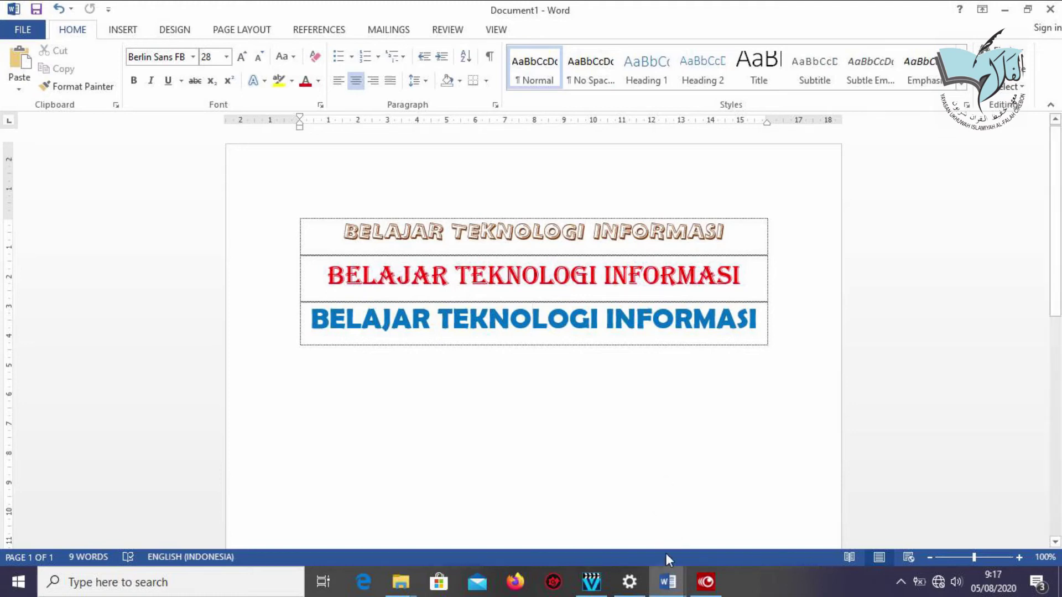
- Switch to the open assignment document and examine the required fonts and sizes against the Bendungan title and first body paragraph
mouse_move(671, 587)
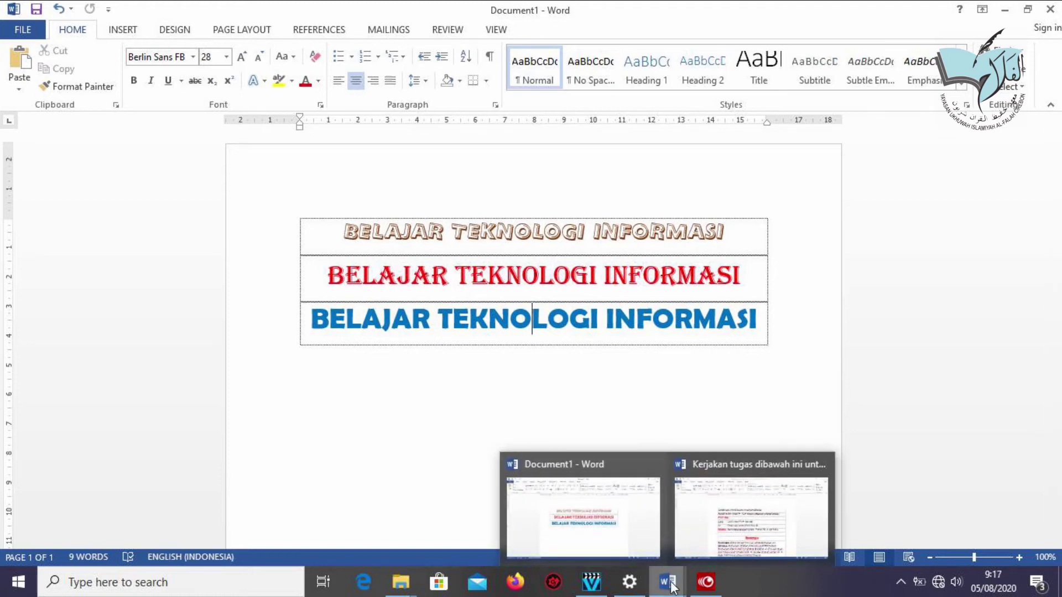
click(694, 516)
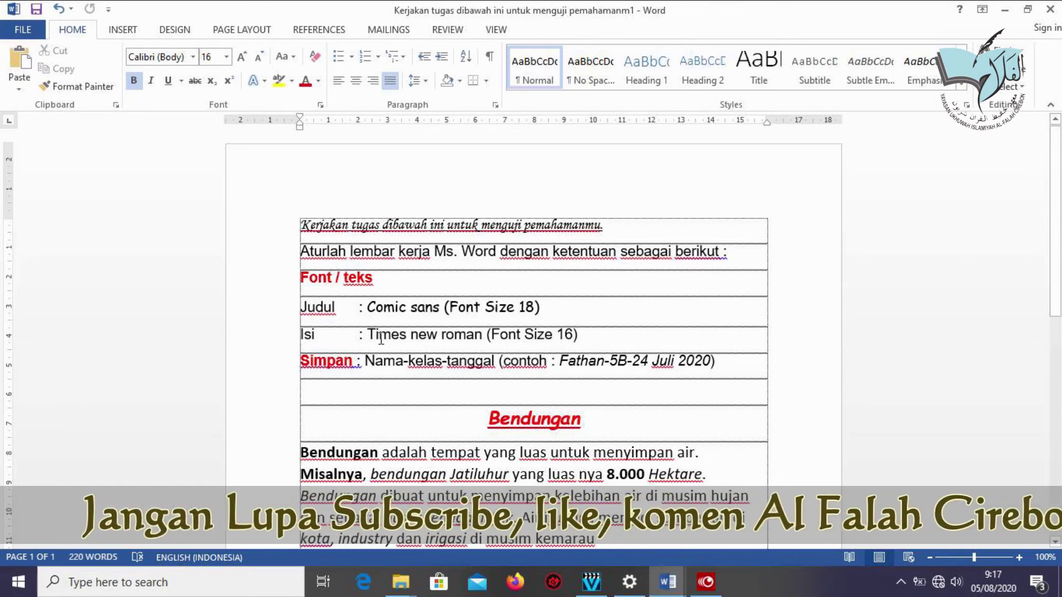
drag(490, 418, 569, 418)
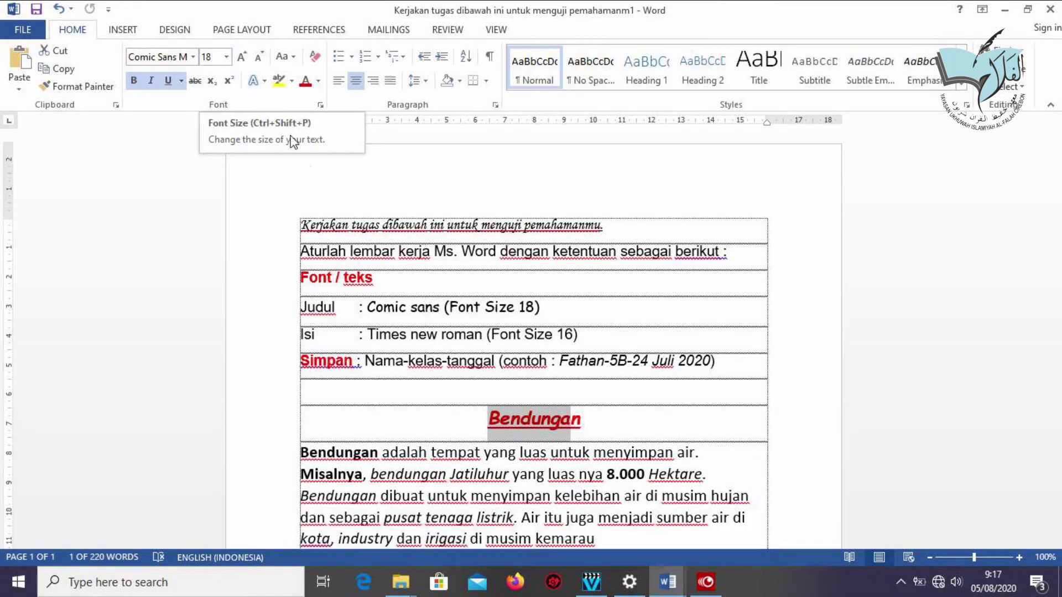
click(353, 453)
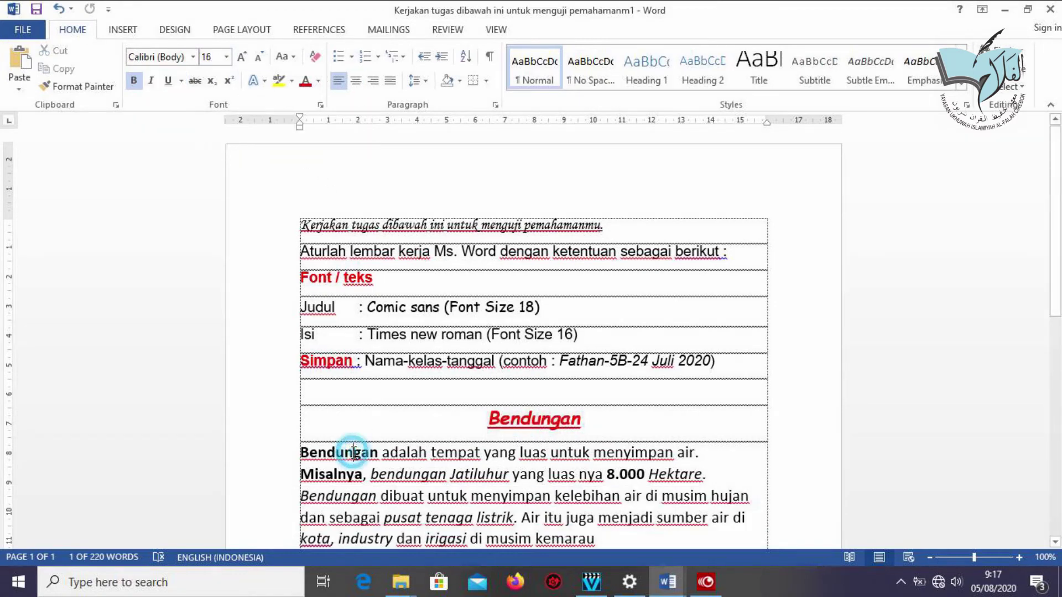
click(304, 452)
drag(336, 453, 551, 461)
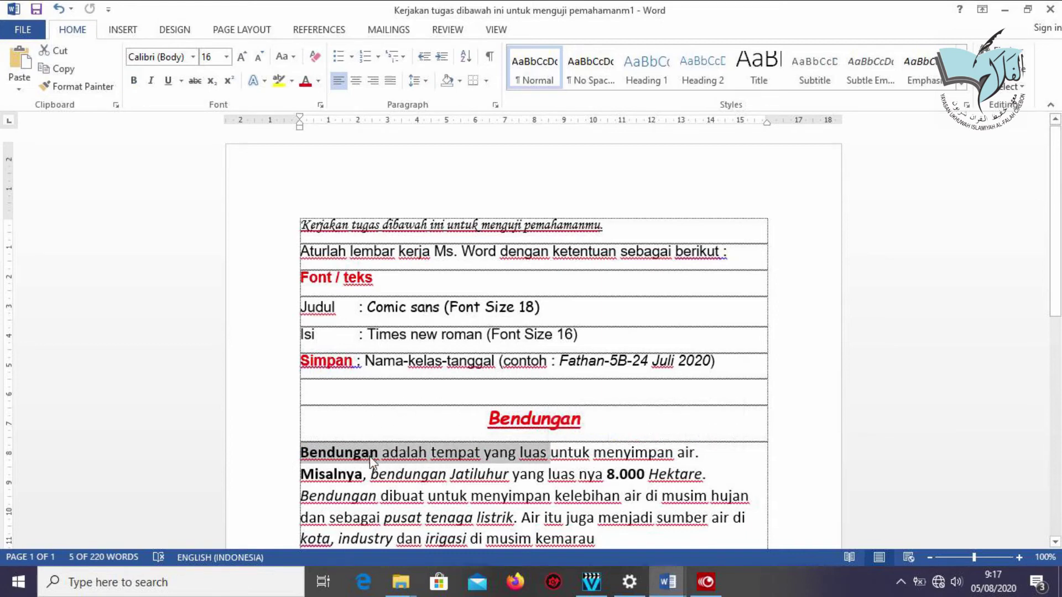
click(365, 432)
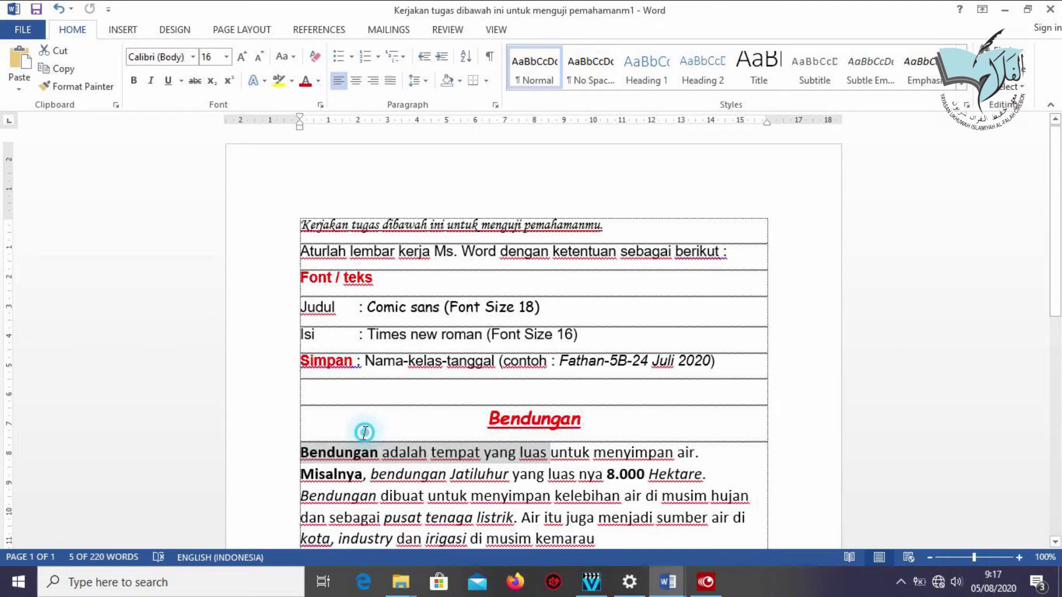
click(327, 452)
drag(367, 332, 471, 338)
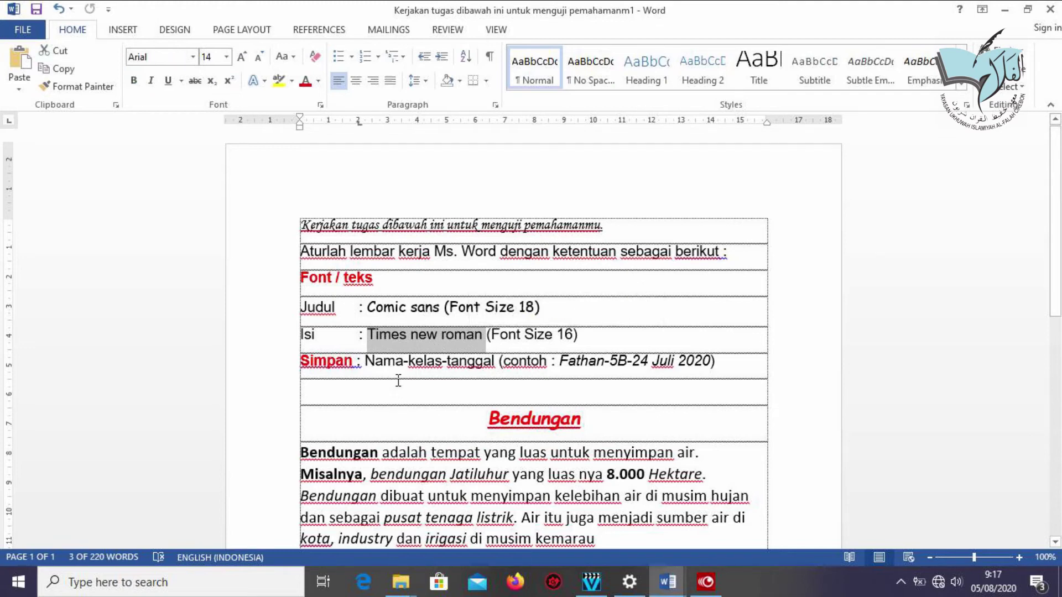
- Change the font of the entire first body paragraph under the Bendungan title to Times New Roman
scroll(401, 432, down, 1)
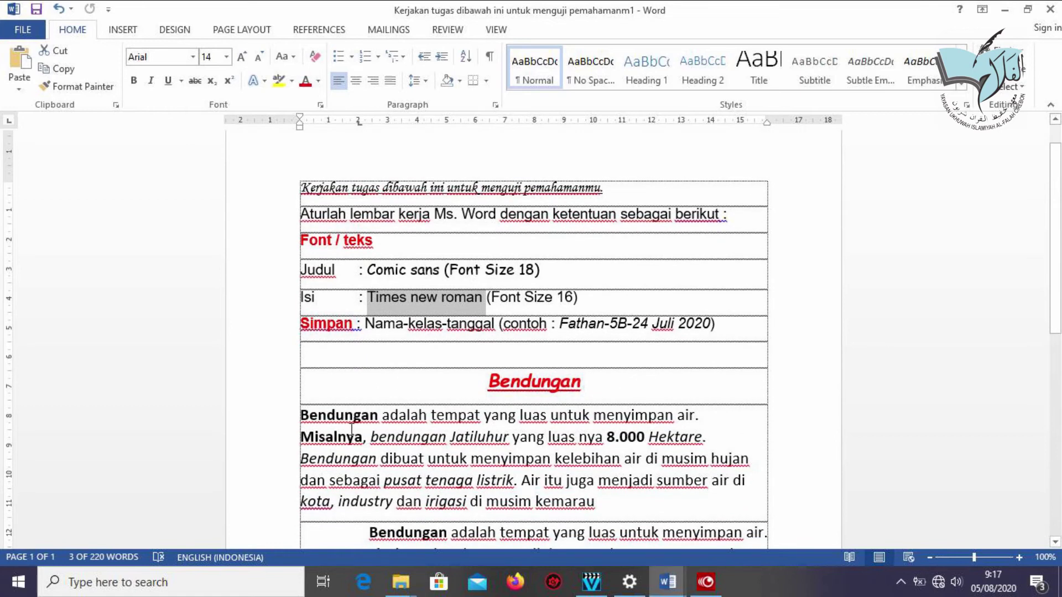
click(305, 414)
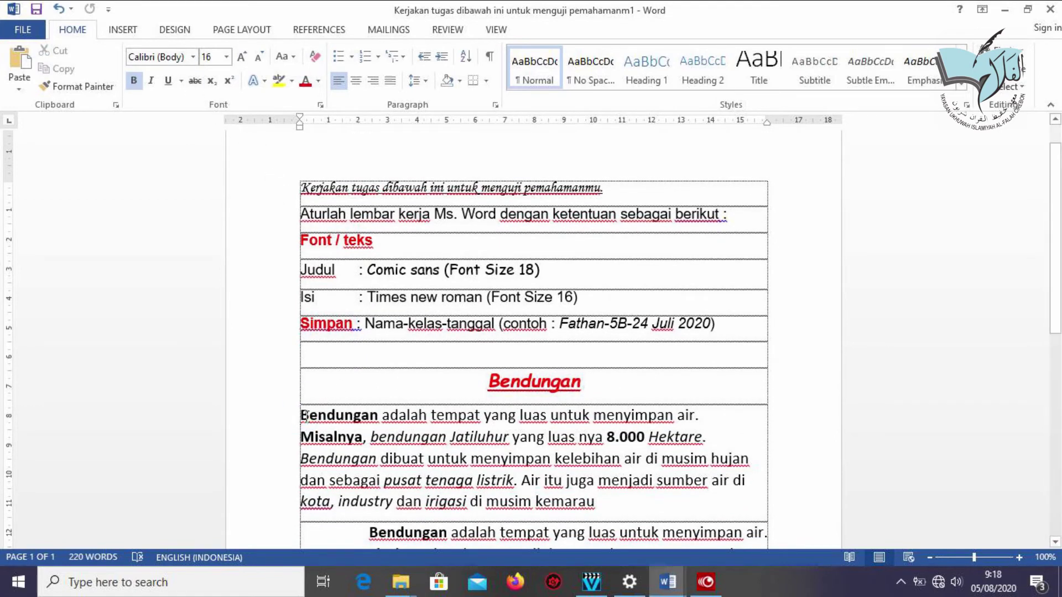
drag(301, 415, 584, 502)
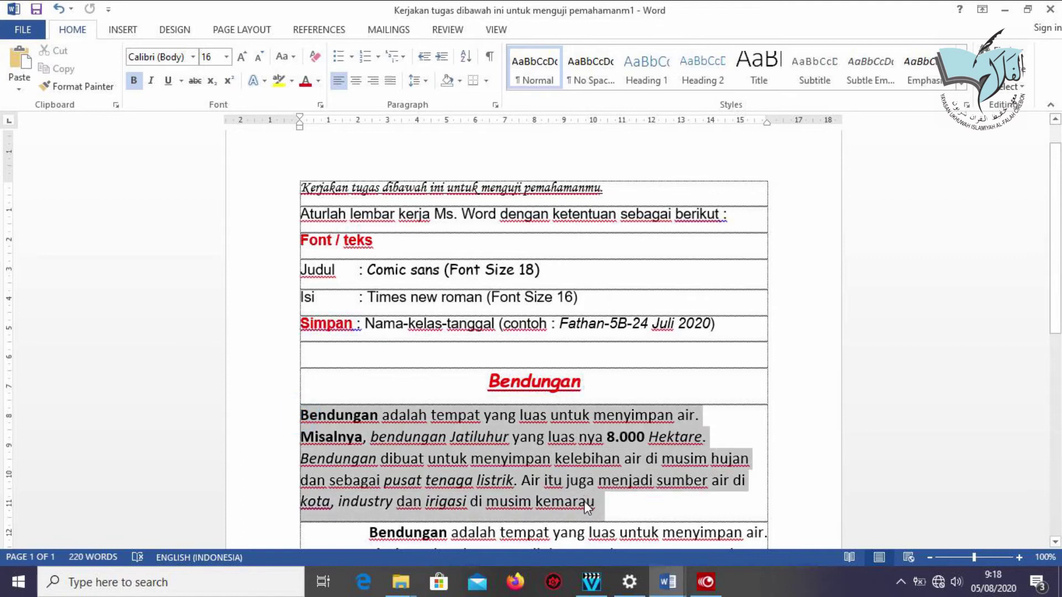
click(194, 57)
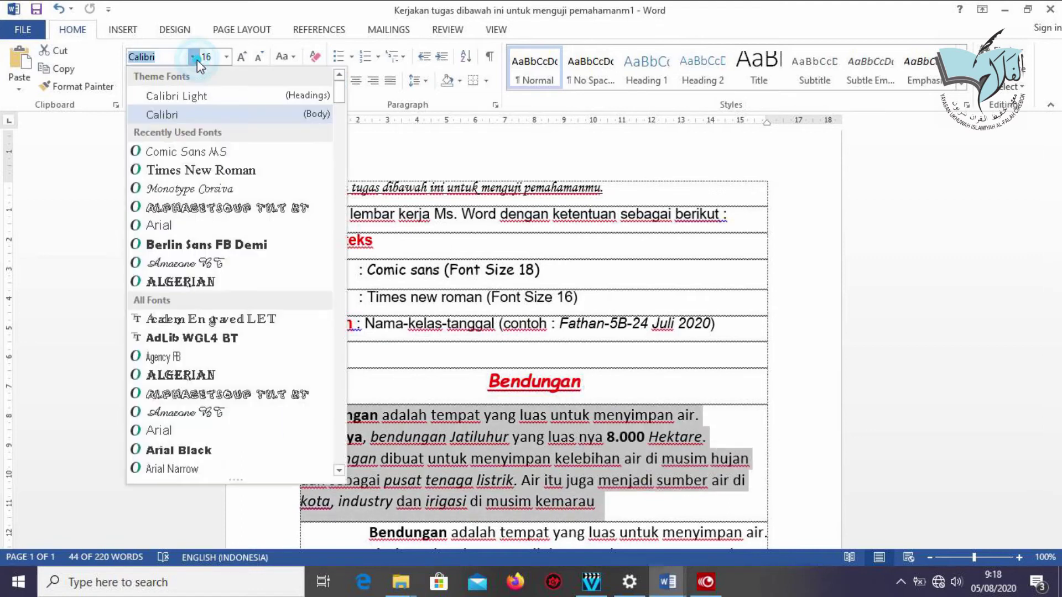
click(196, 171)
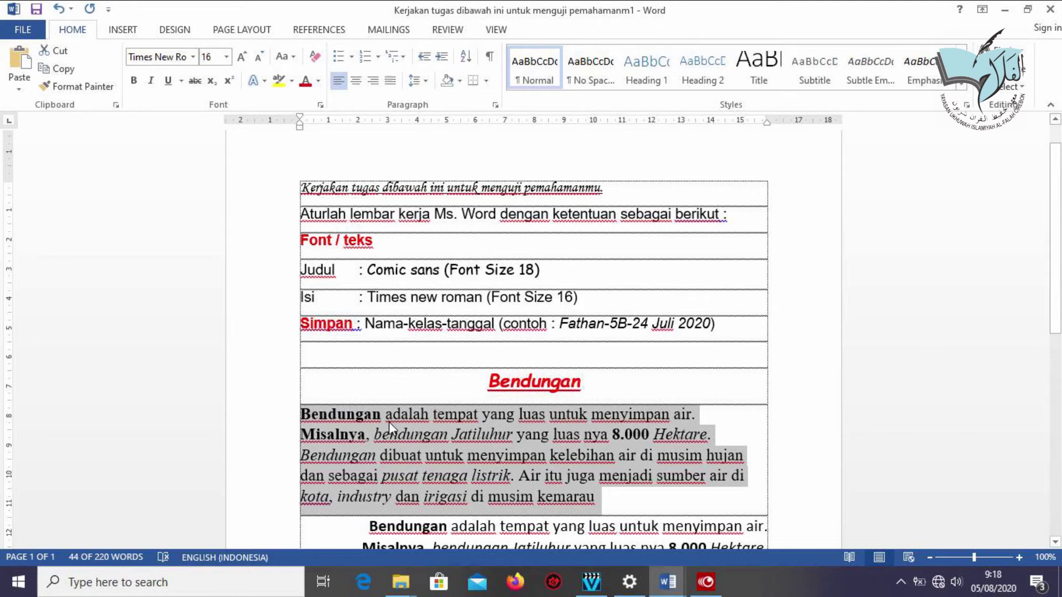
- Select the whole right-aligned second paragraph and set its font to Times New Roman
scroll(389, 423, down, 3)
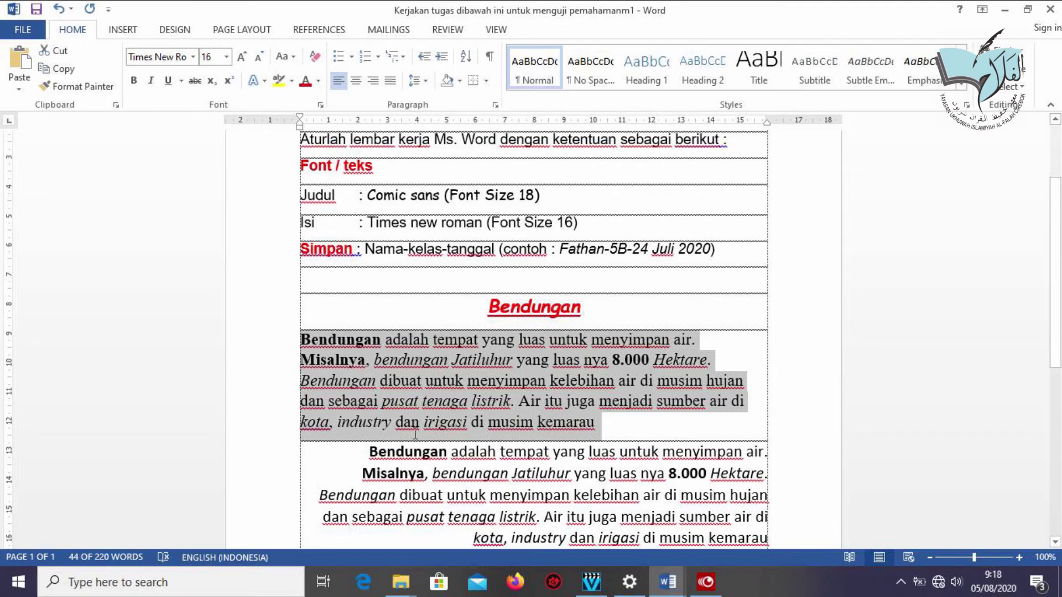
scroll(386, 414, down, 1)
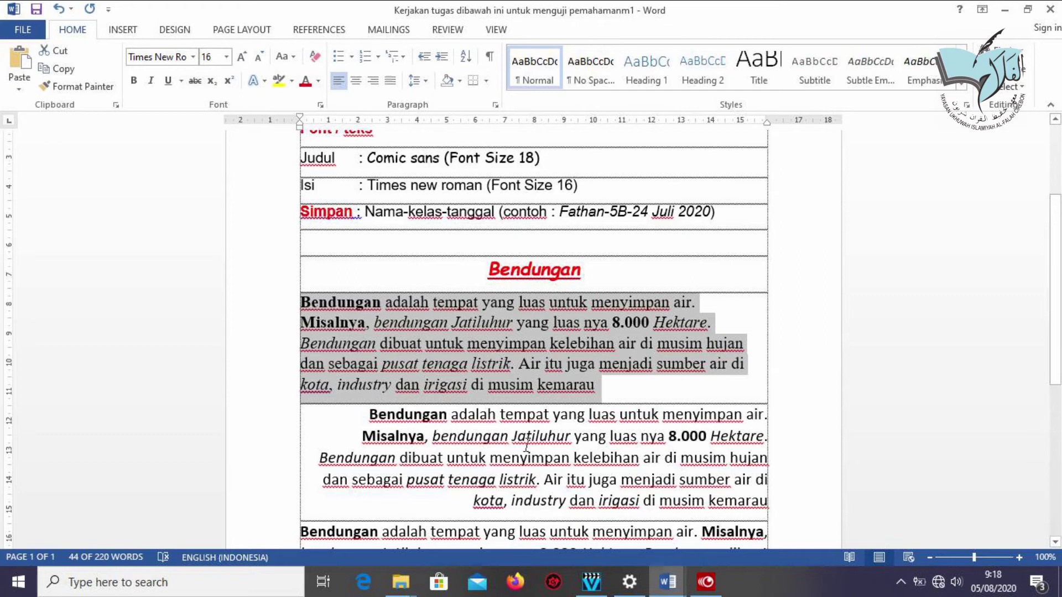
drag(369, 415, 447, 419)
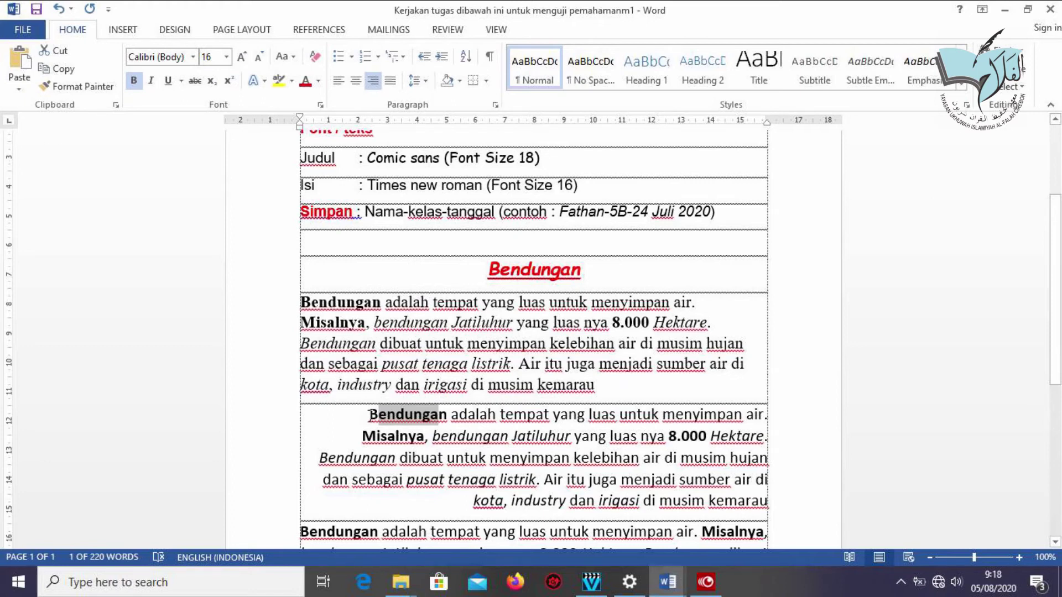
drag(369, 415, 773, 504)
click(375, 413)
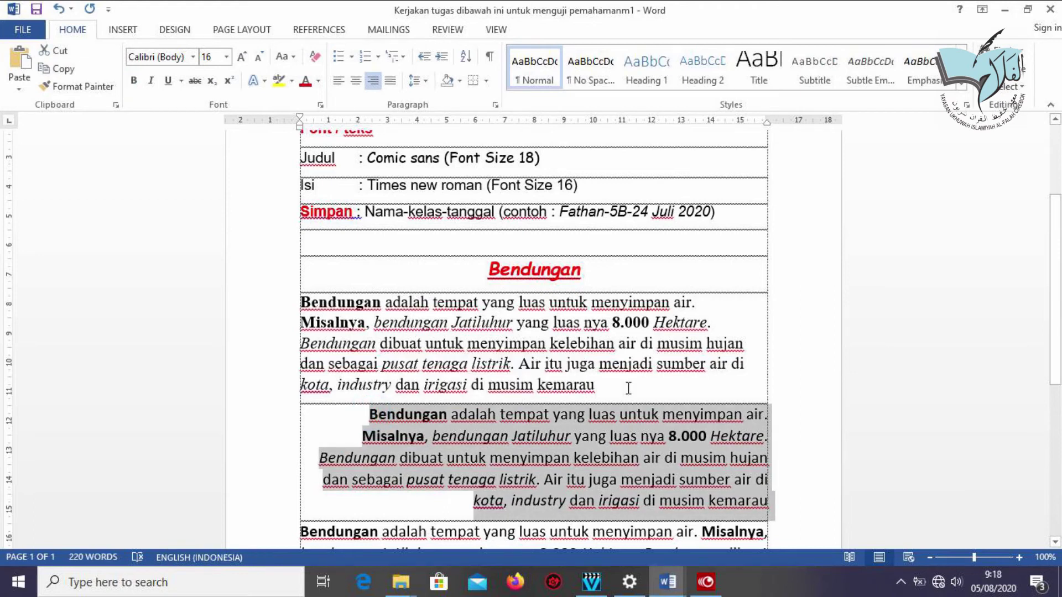
click(193, 56)
click(173, 153)
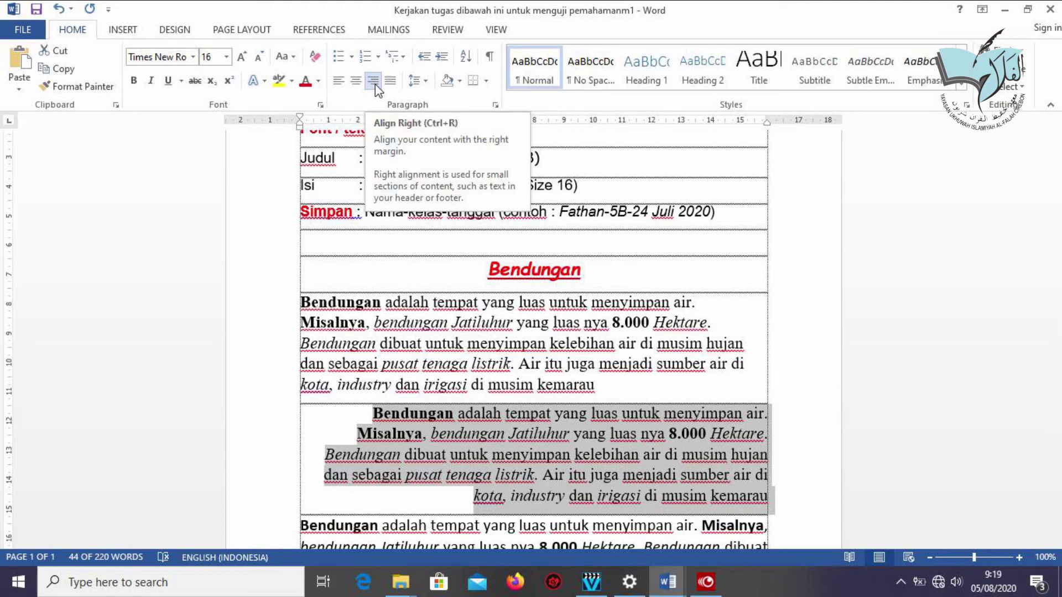
- Set the font of the whole justified third paragraph to Times New Roman
scroll(480, 420, down, 1)
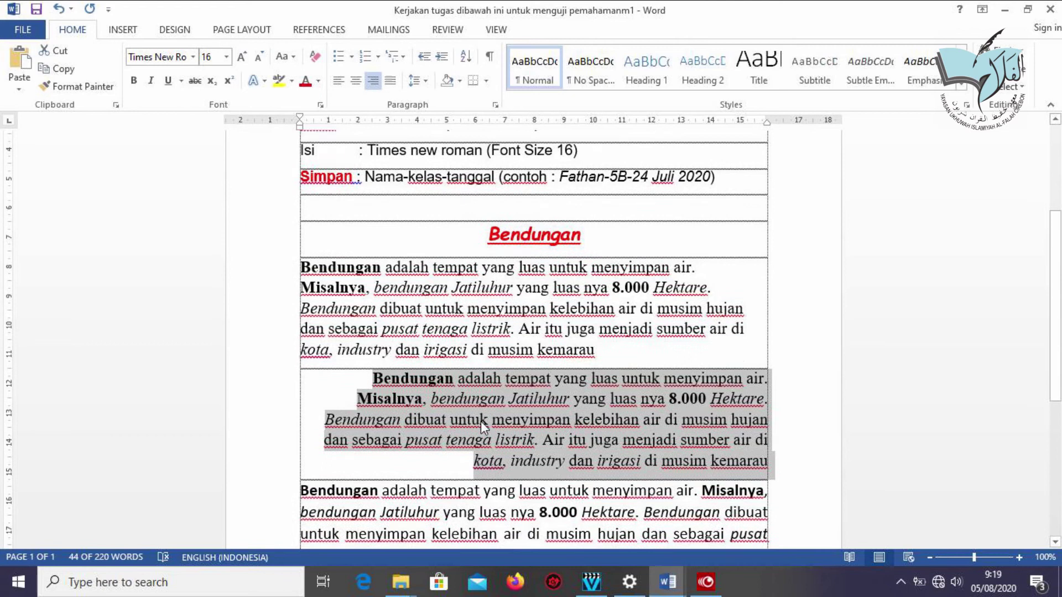
scroll(480, 421, down, 1)
scroll(402, 399, down, 1)
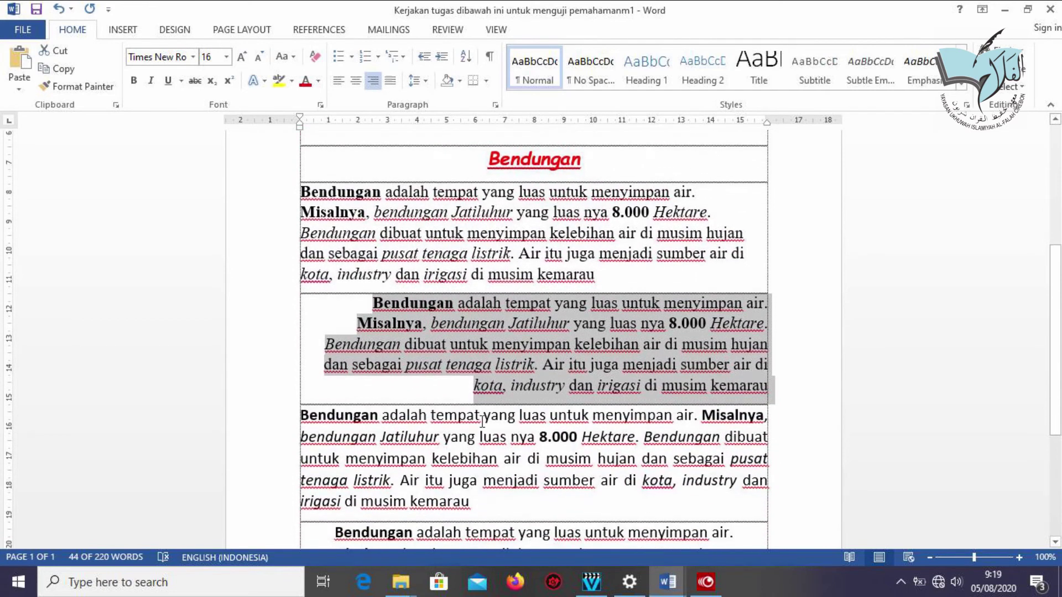
scroll(402, 398, down, 1)
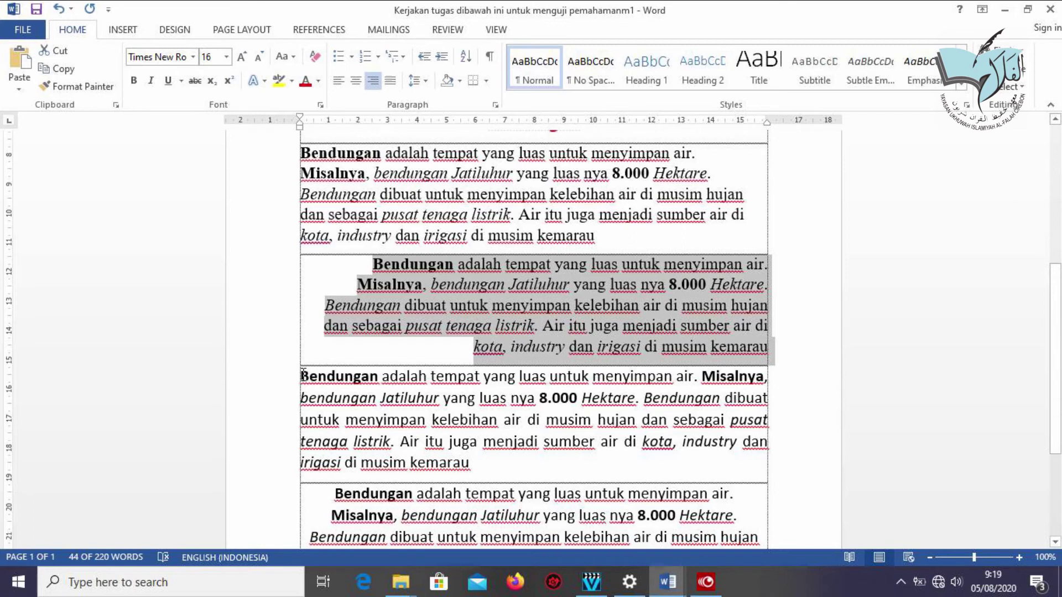
drag(302, 375, 477, 464)
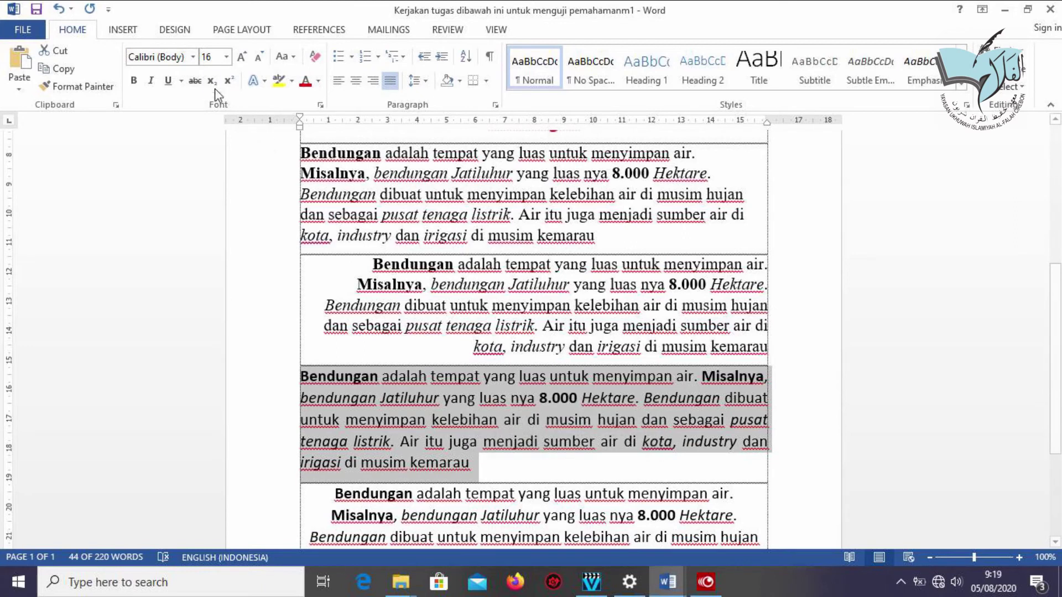
click(195, 57)
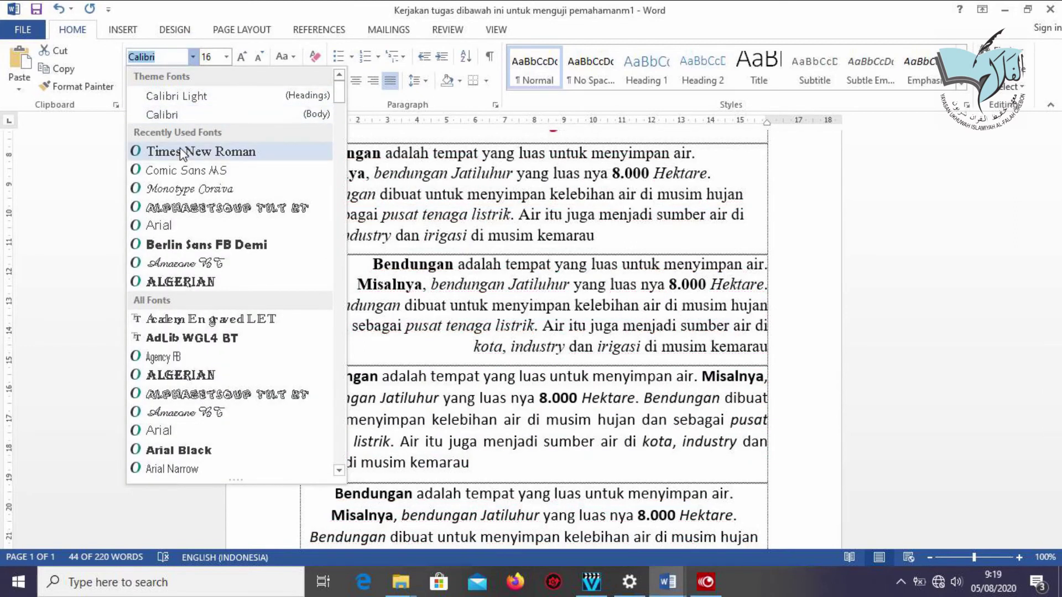
click(176, 149)
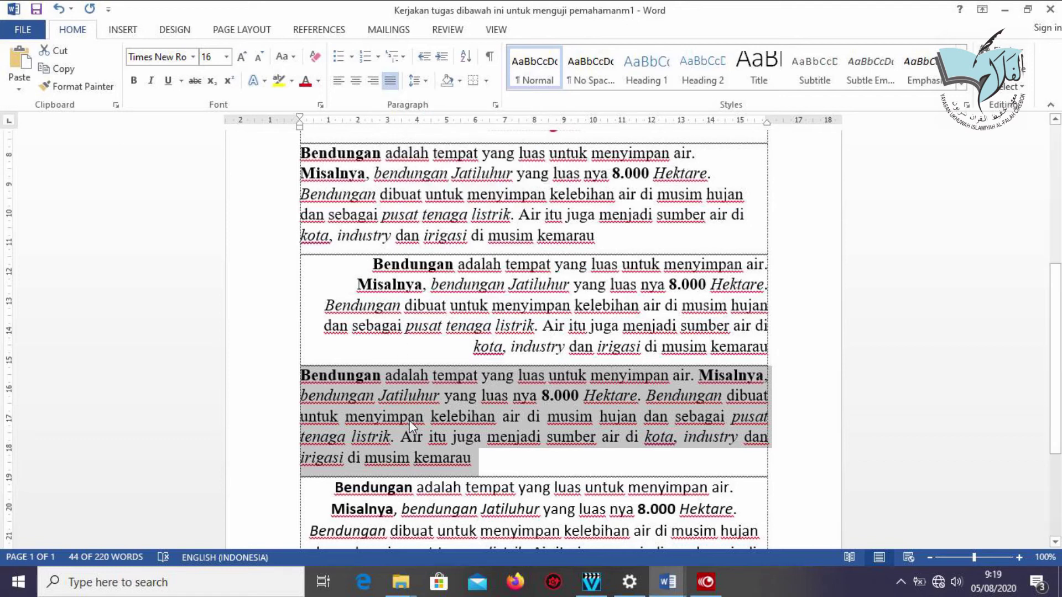
- Apply Times New Roman to all the text of the centred fourth paragraph
scroll(412, 426, down, 1)
scroll(412, 426, down, 1)
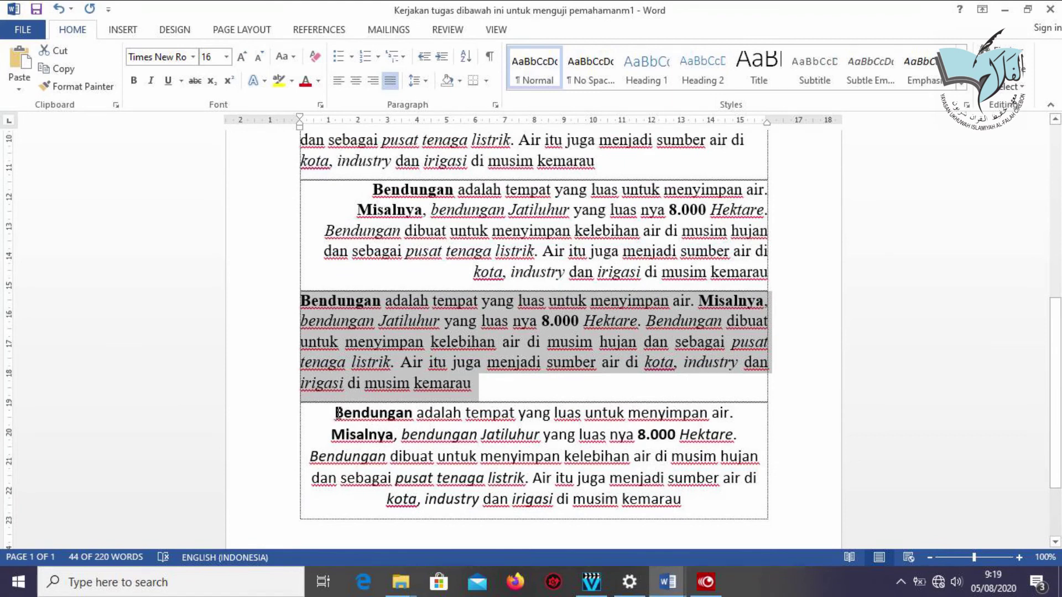
drag(337, 413, 680, 499)
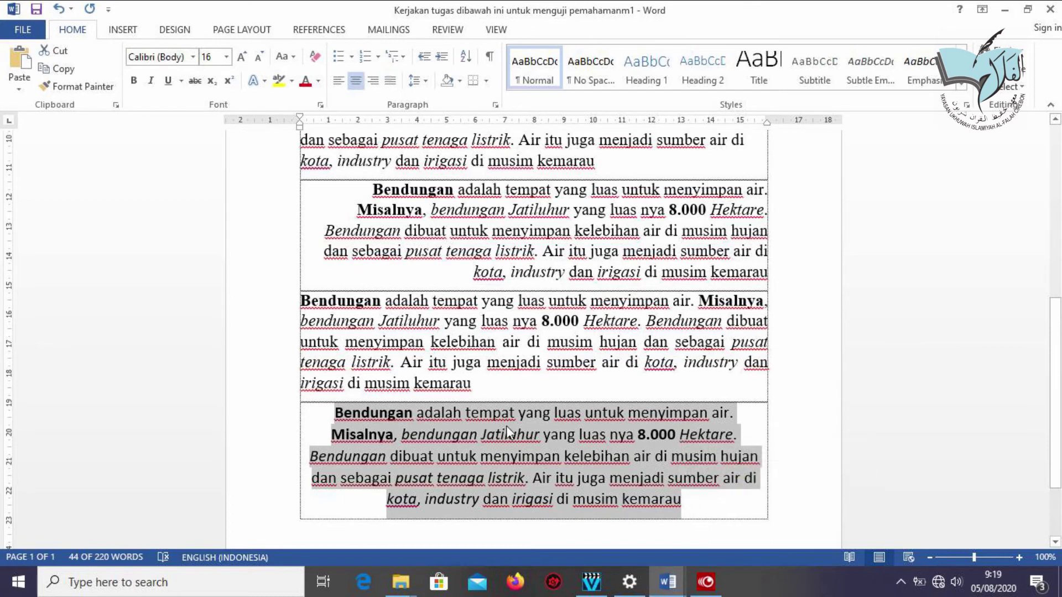
click(196, 60)
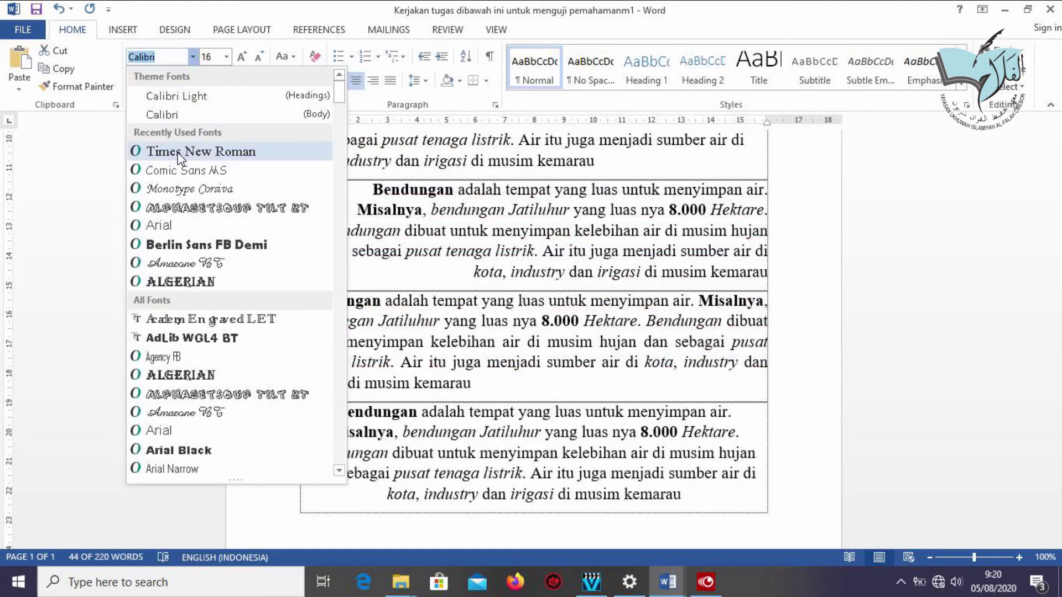
click(178, 153)
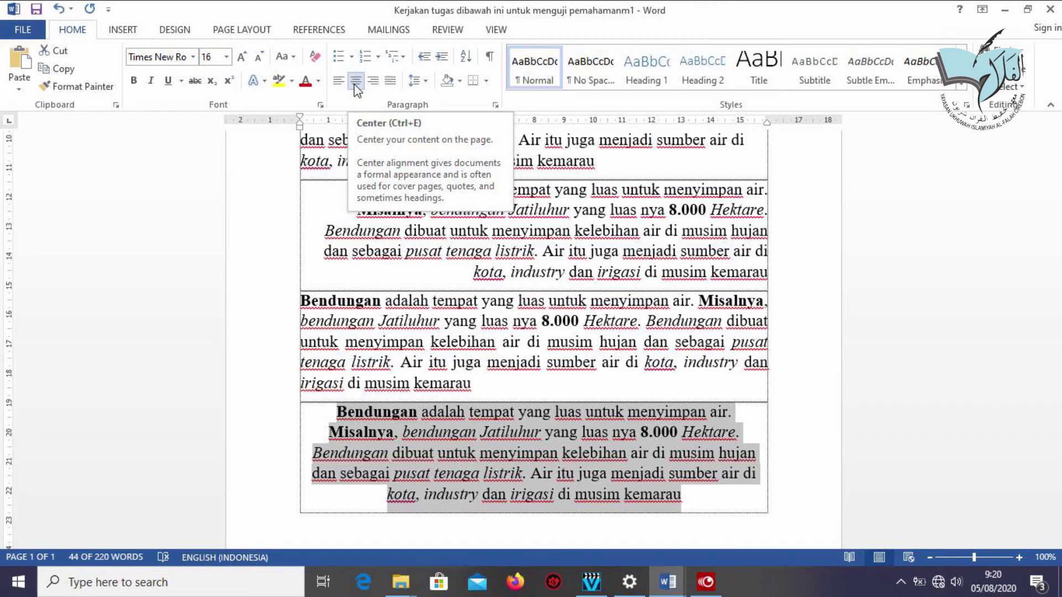
- Review the alignment of the four Bendungan paragraphs by selecting each one in turn
scroll(457, 260, up, 2)
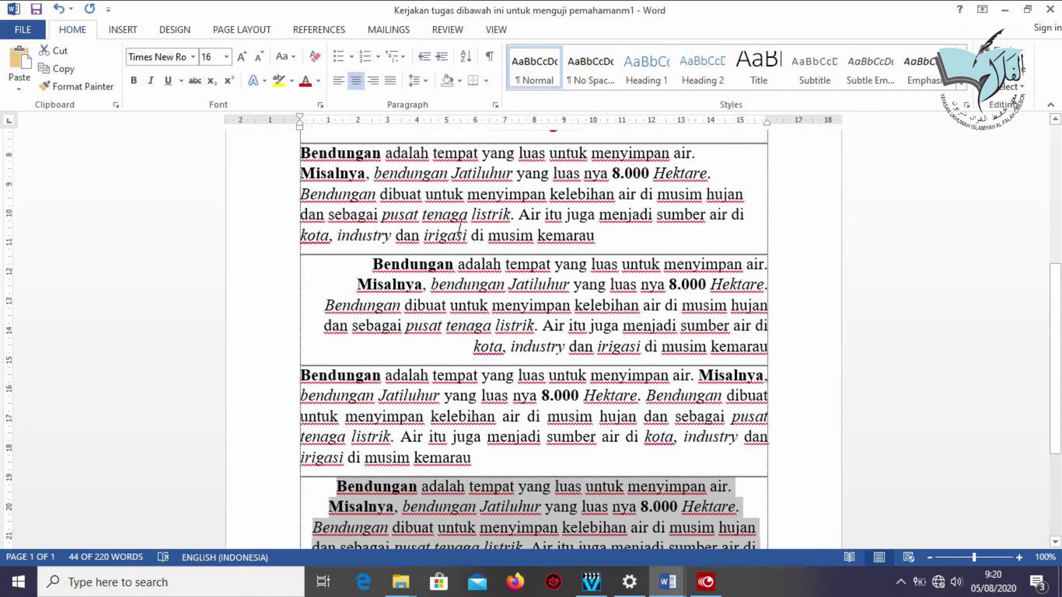
drag(301, 153, 520, 255)
drag(371, 268, 769, 348)
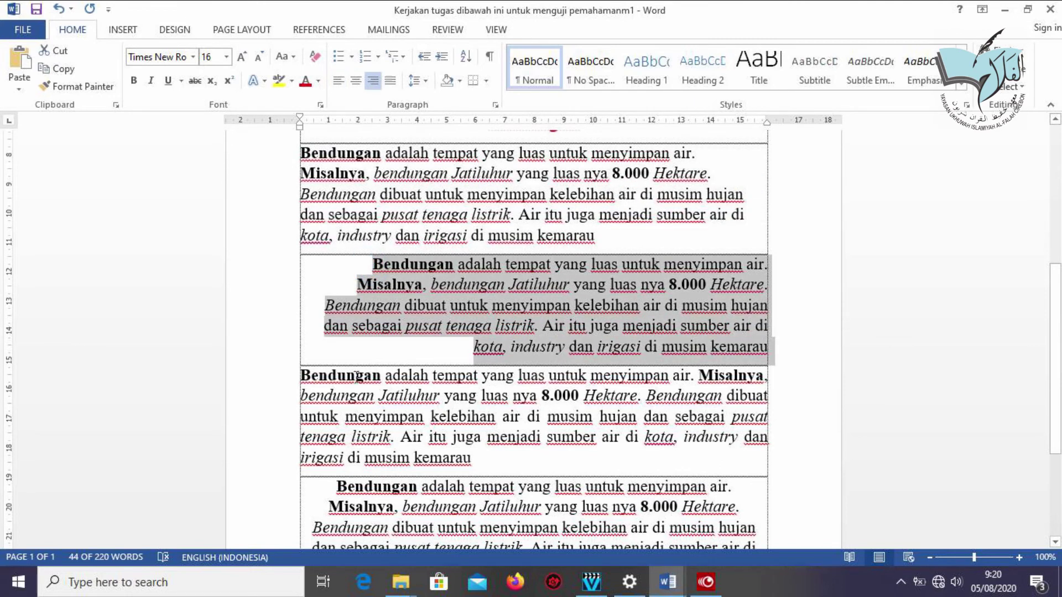
drag(308, 376, 467, 462)
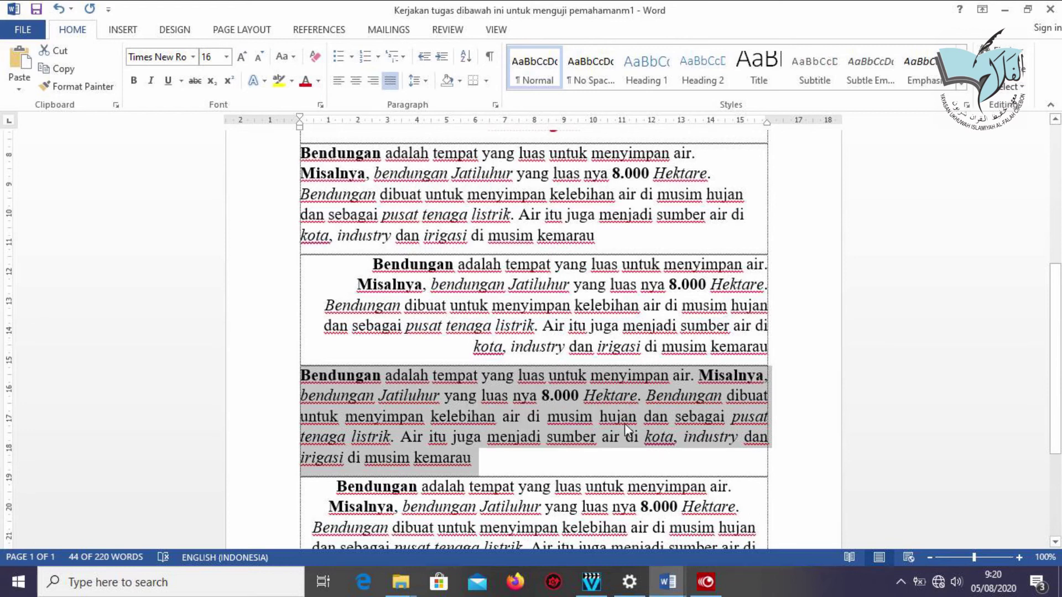
scroll(618, 430, down, 2)
scroll(618, 426, down, 2)
drag(337, 412, 656, 487)
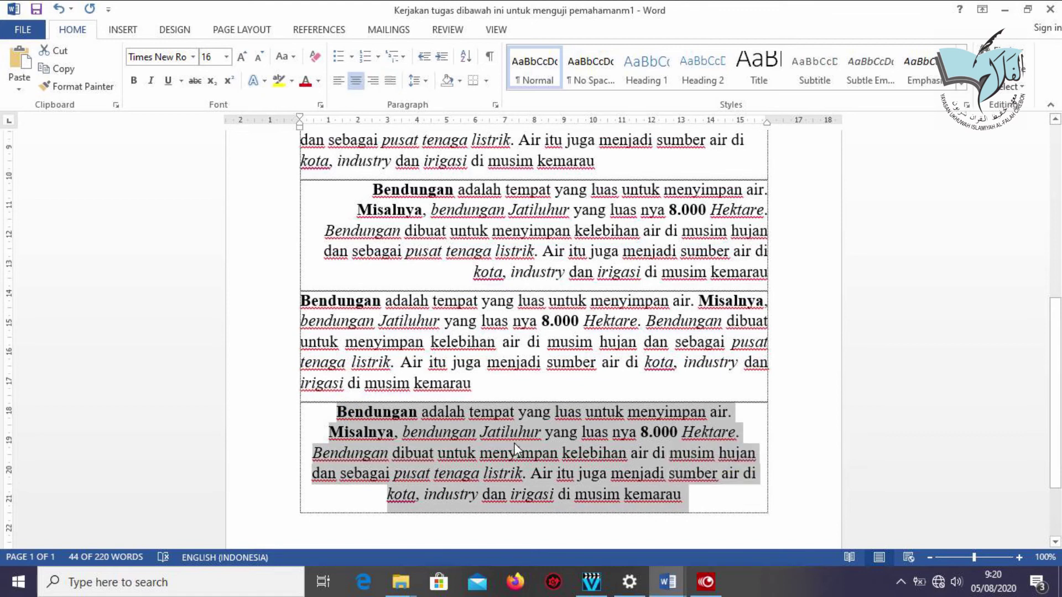
- Examine the bold and italic formatting of "Bendungan", "8.000" and "bendungan Jatiluhur" in the first paragraph
scroll(513, 443, up, 4)
scroll(427, 283, up, 3)
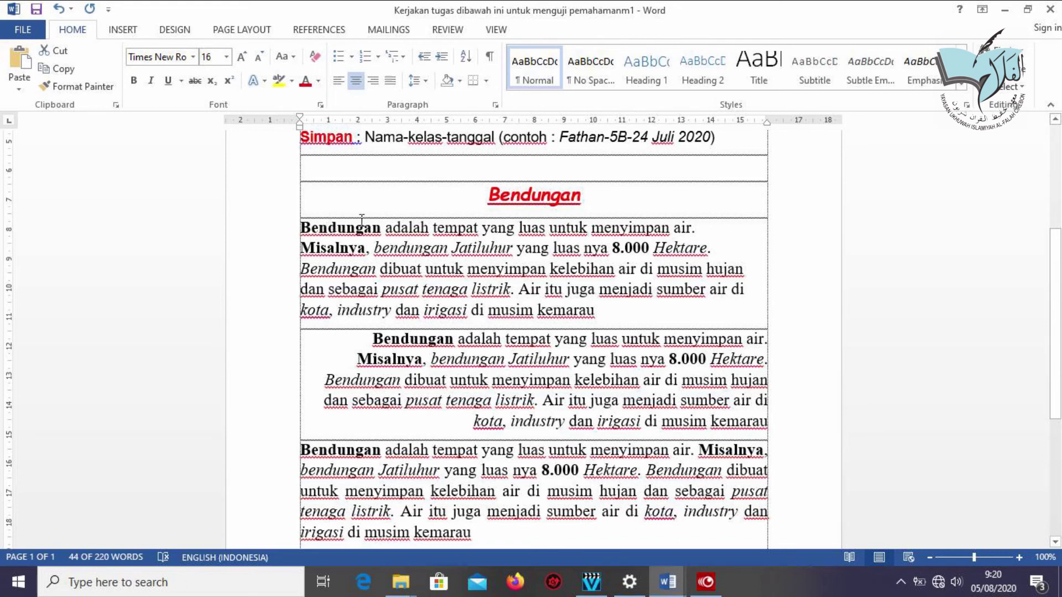
double_click(330, 230)
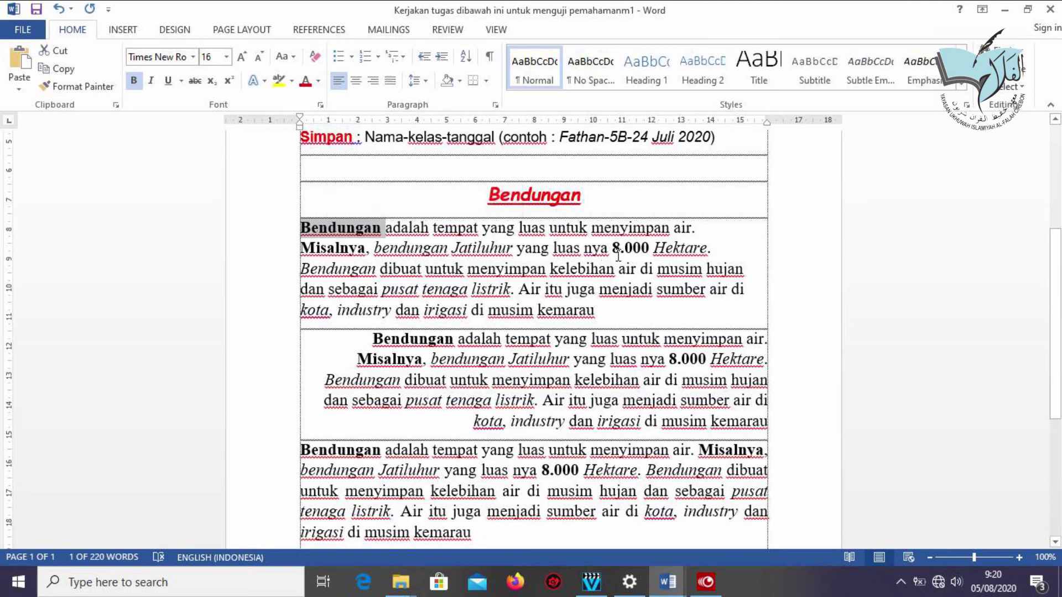
drag(612, 249, 645, 255)
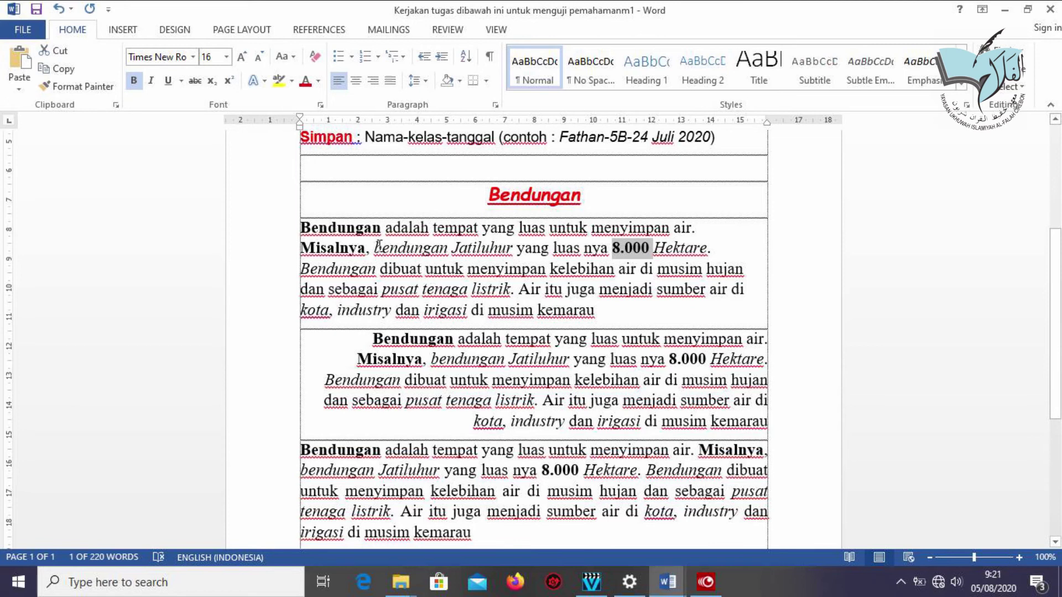
drag(376, 247, 494, 256)
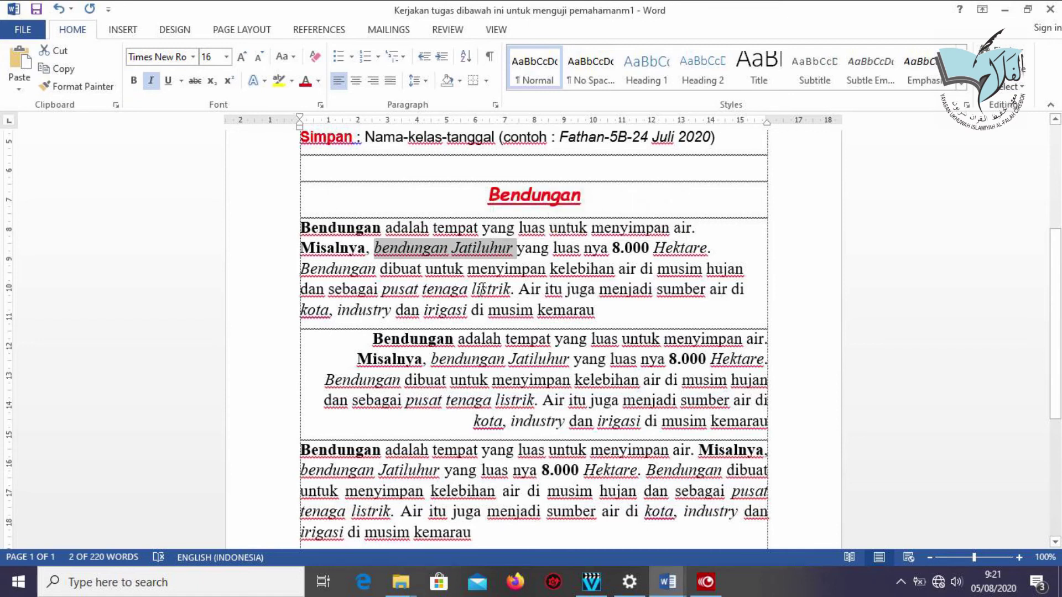
- Examine the italics of "pusat tenaga listrik" in the first paragraph and the font formatting of the red "Bendungan" title
drag(389, 293, 509, 291)
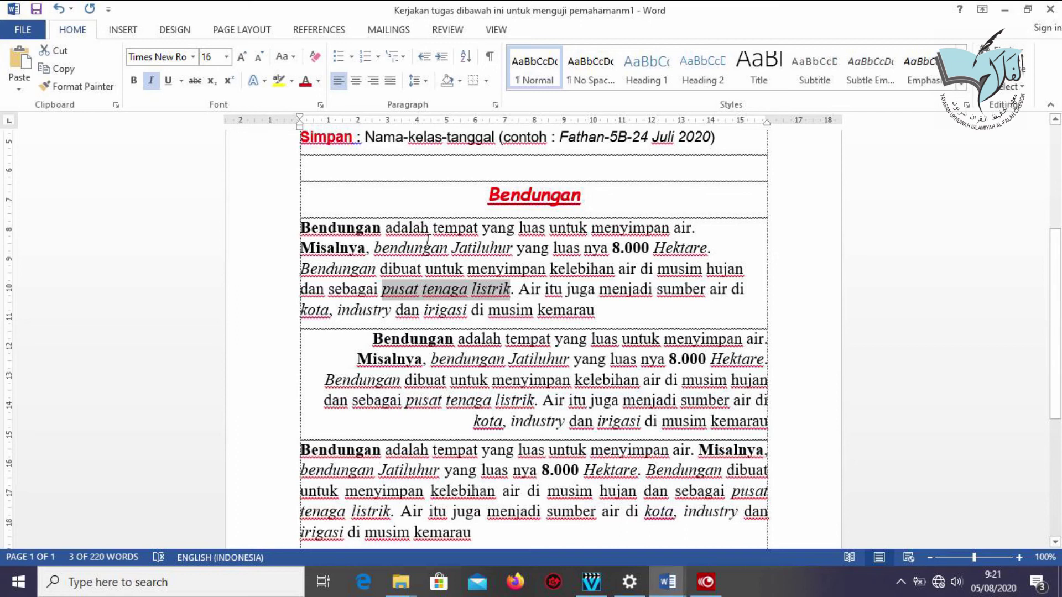
scroll(409, 247, up, 1)
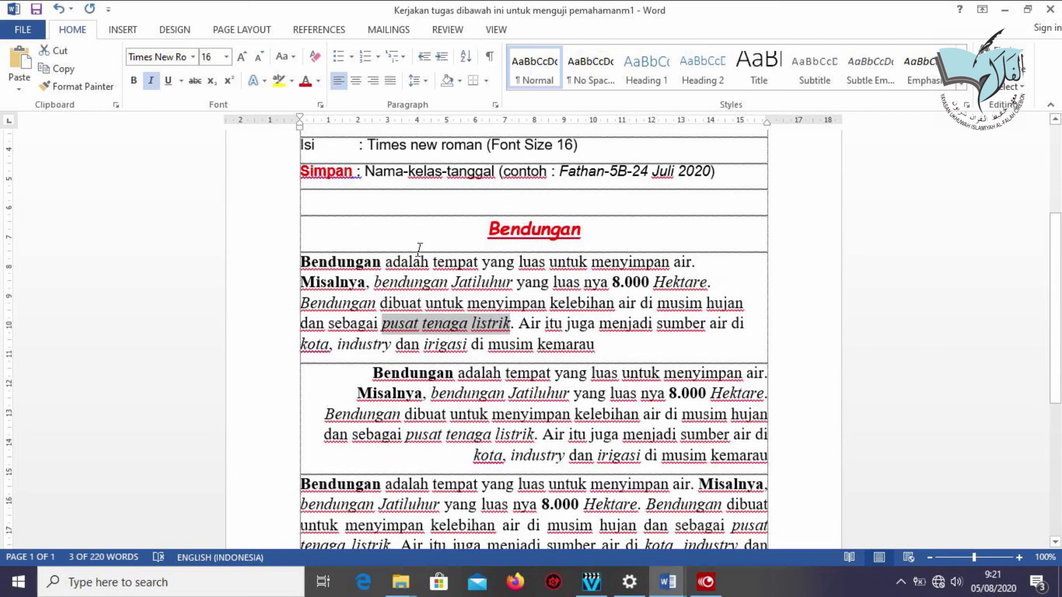
click(492, 229)
drag(527, 235, 580, 233)
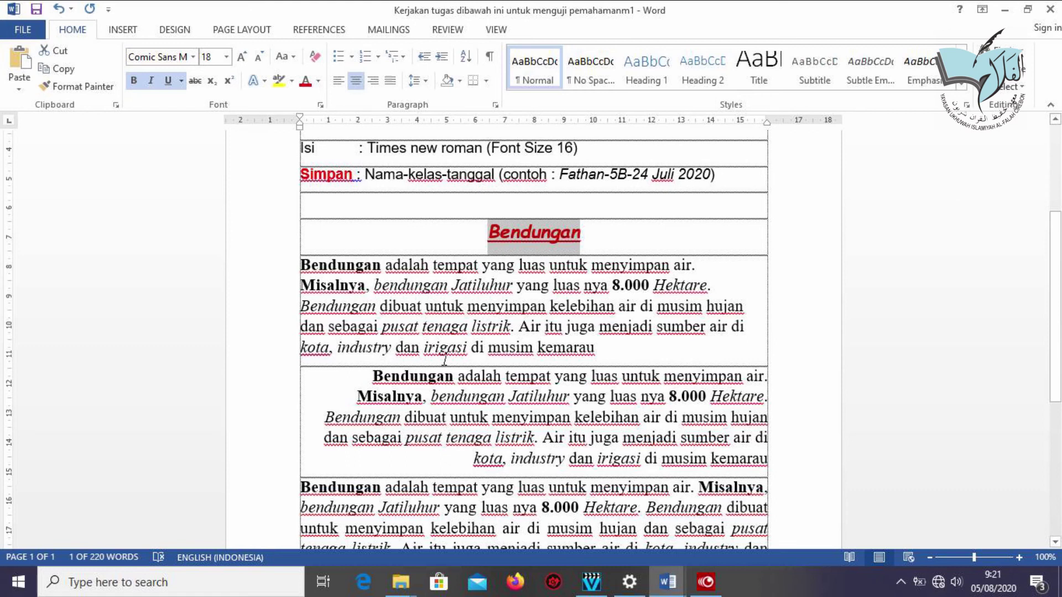
scroll(366, 261, up, 1)
scroll(366, 261, up, 2)
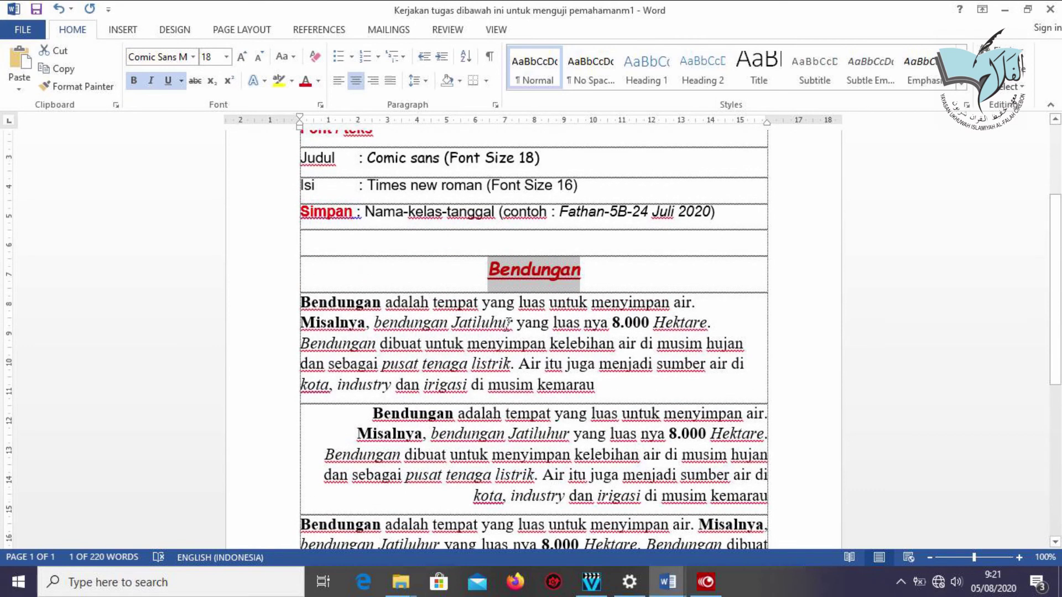
click(521, 269)
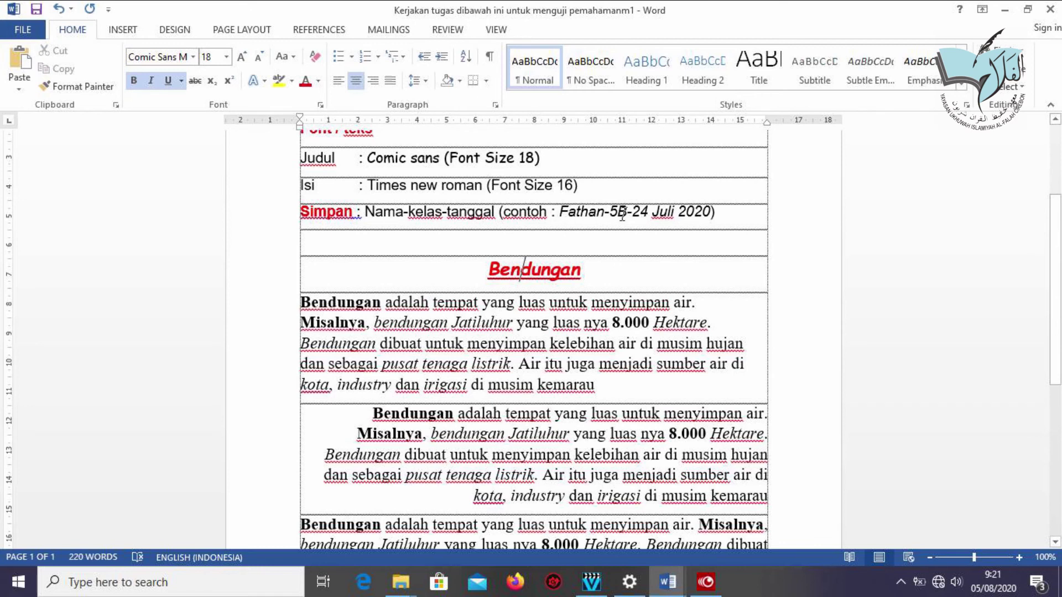
- Change the day and month in the example file name on the Simpan line to "05 Agustus"
drag(631, 214, 648, 215)
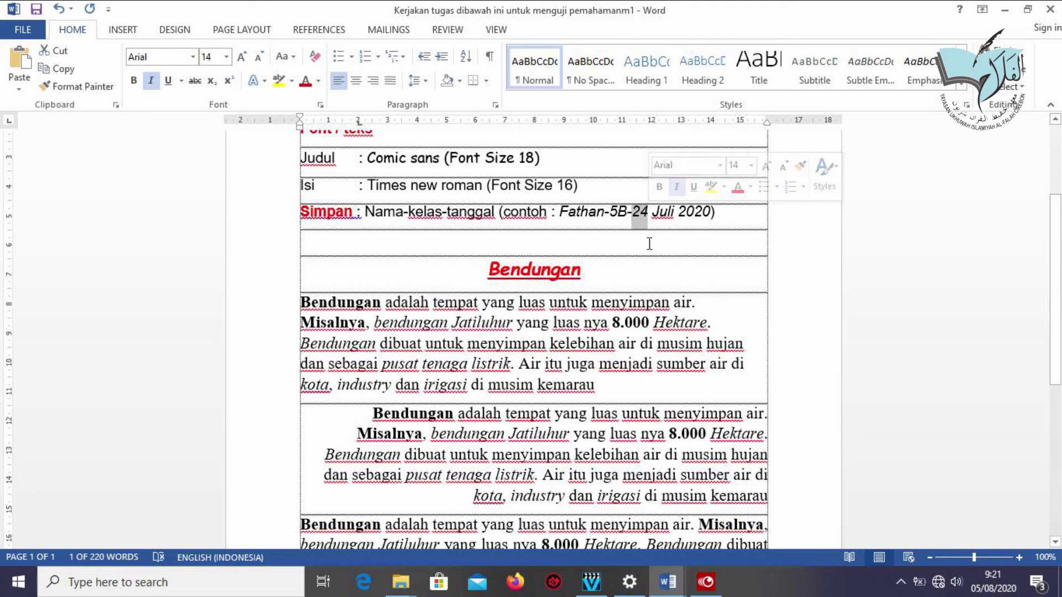
text(05)
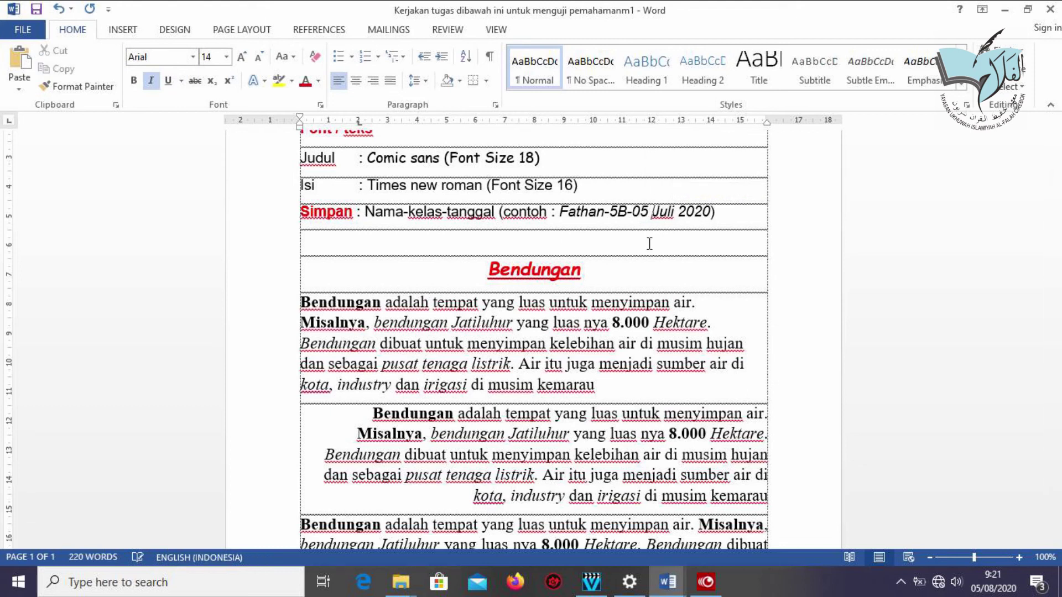
key(Delete)
key(Delete)
key(Delete)
key(Delete)
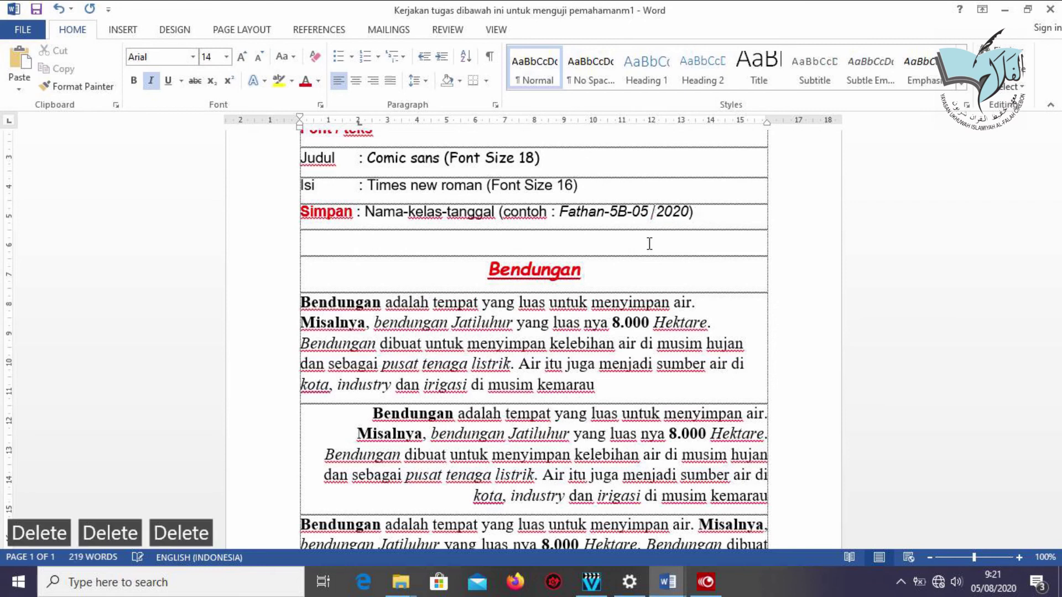
text(Agust)
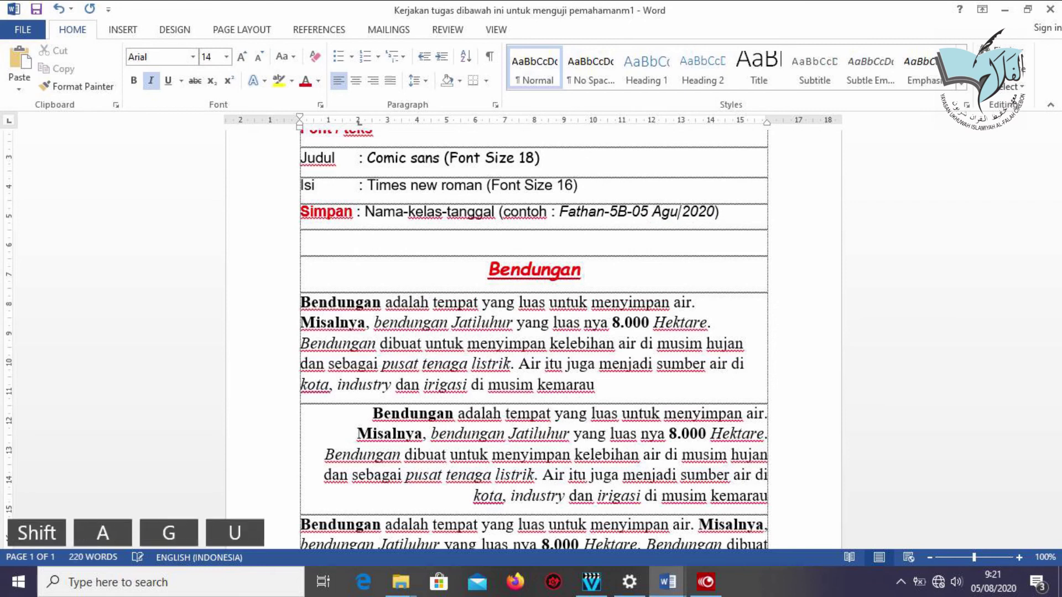
text(us)
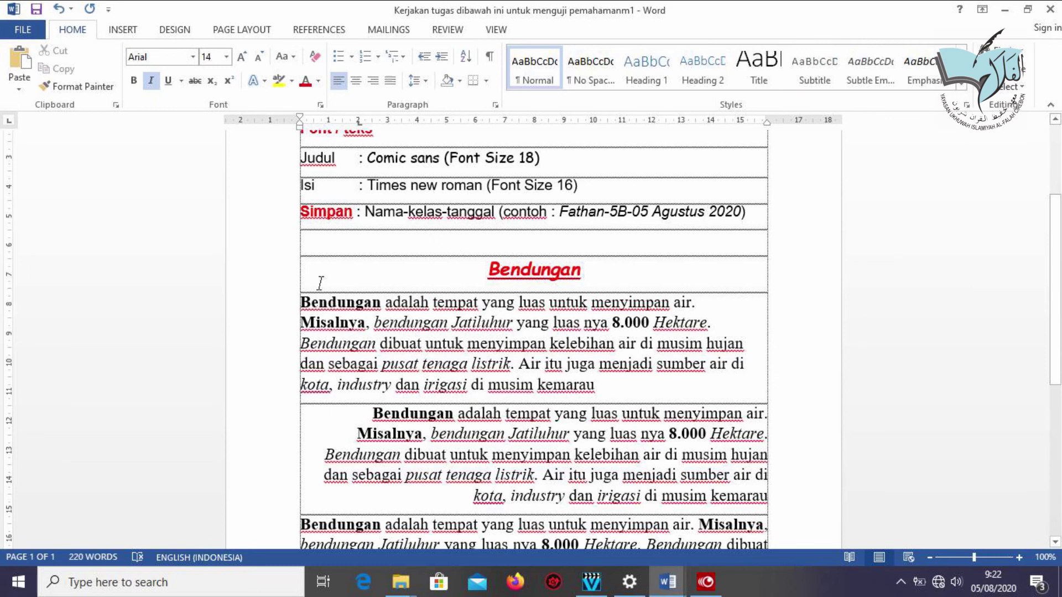
- Look over the document's file commands for saving, and review the date part of the example file name on the Simpan line
click(20, 31)
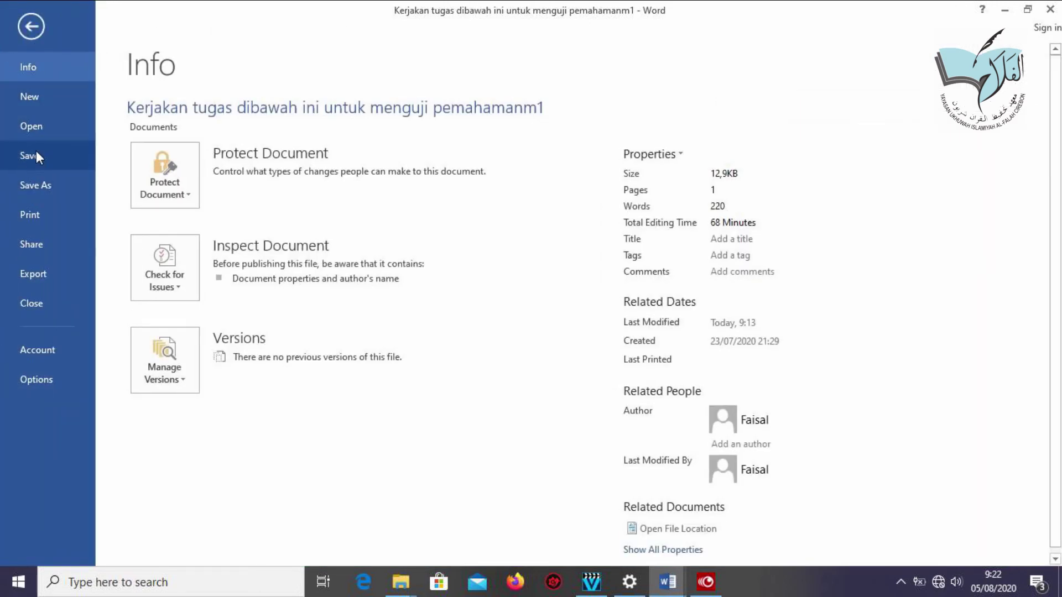
click(30, 27)
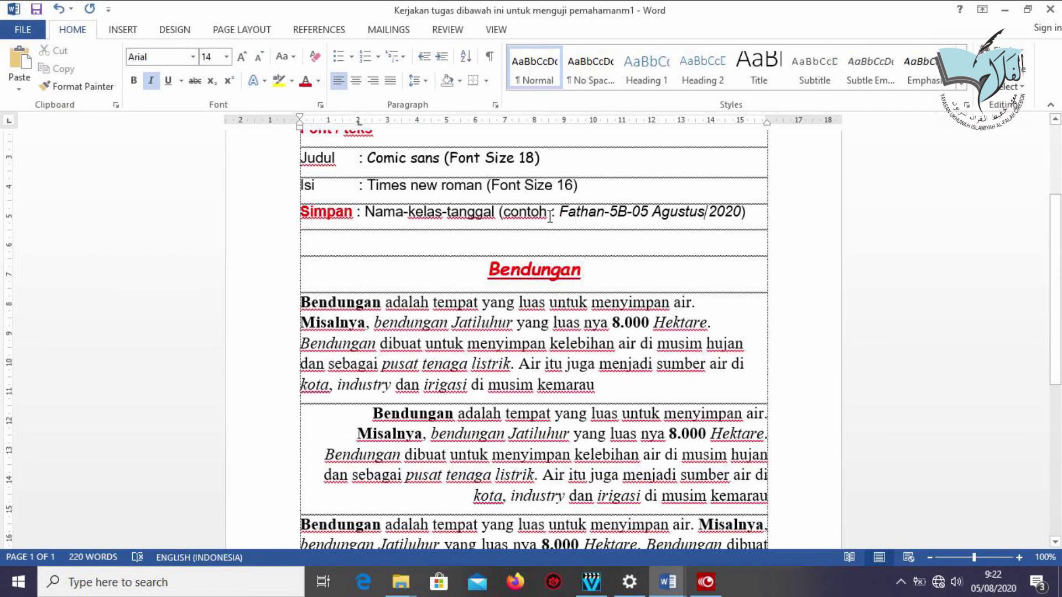
drag(577, 215, 724, 220)
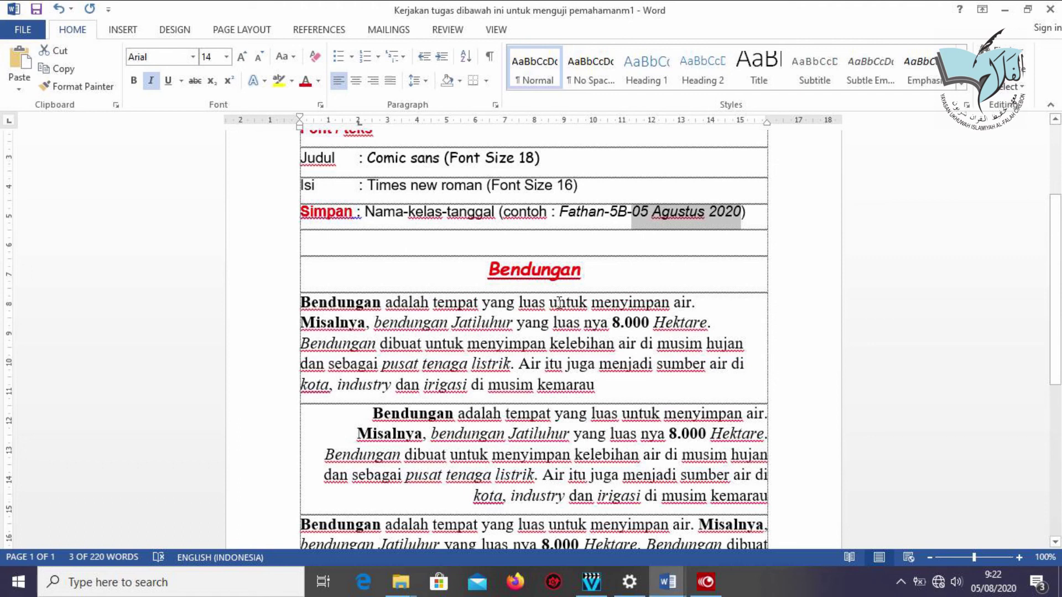
click(541, 301)
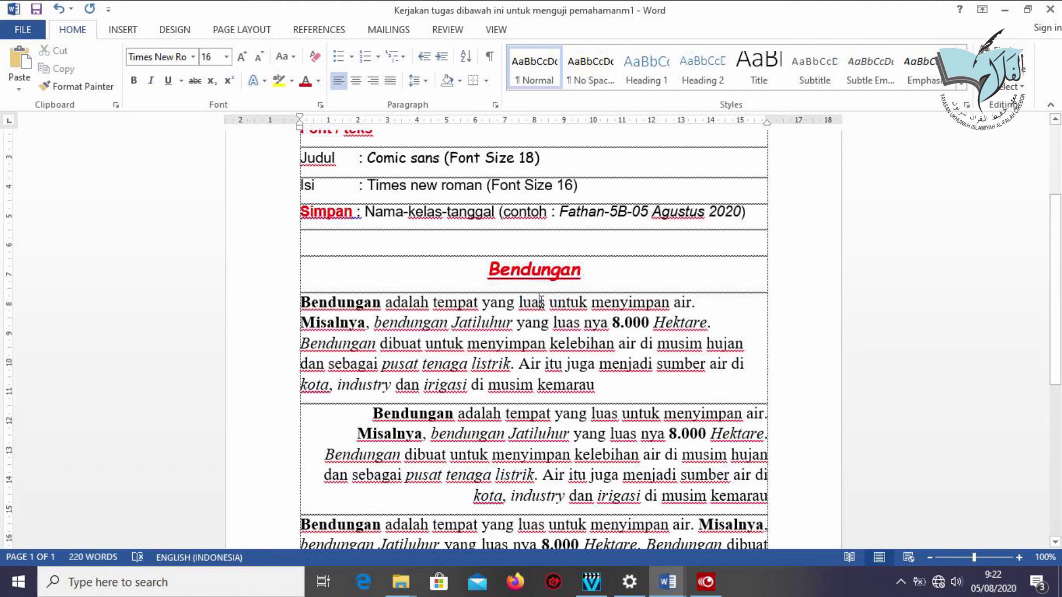